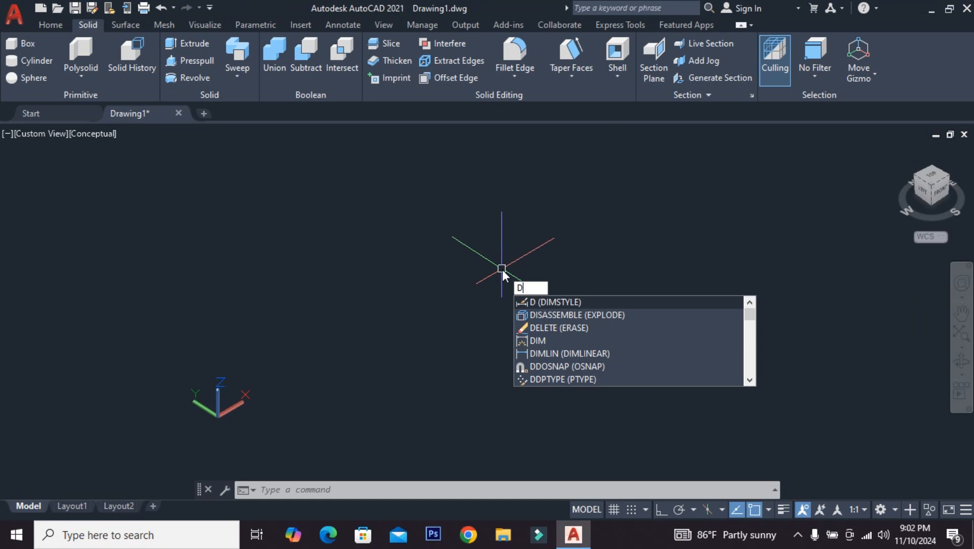
# Step: Review the primary units settings of the Standard dimension style and close the Dimension Style Manager
pyautogui.press('Return')
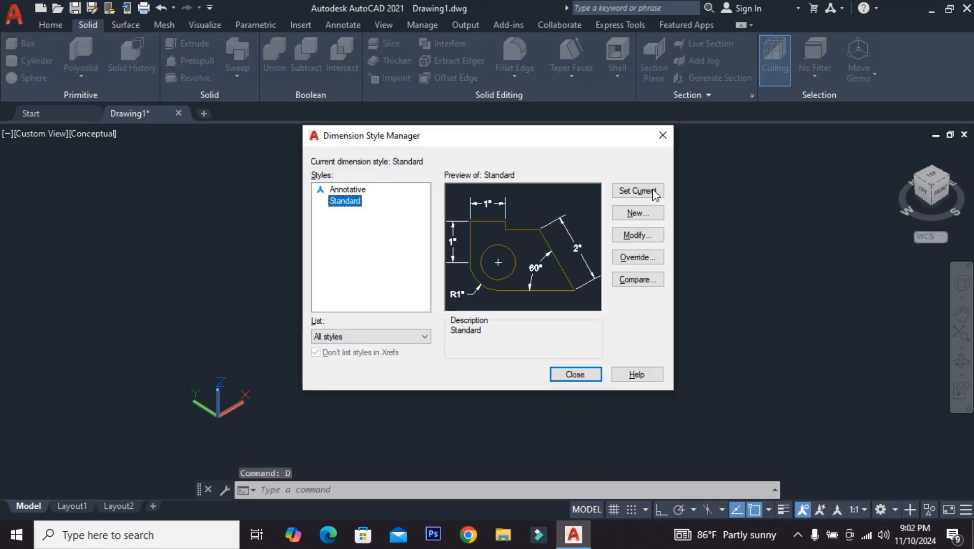
pyautogui.click(663, 236)
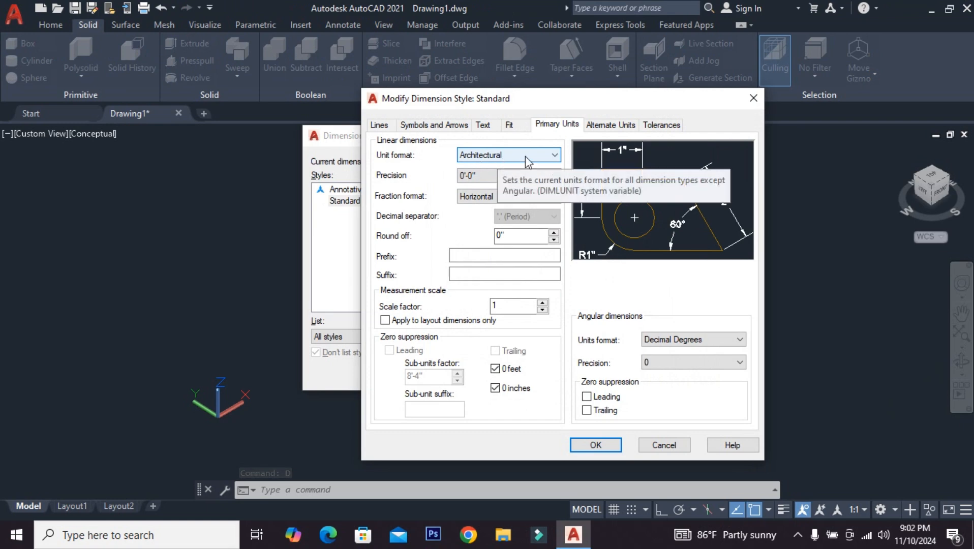
pyautogui.click(755, 97)
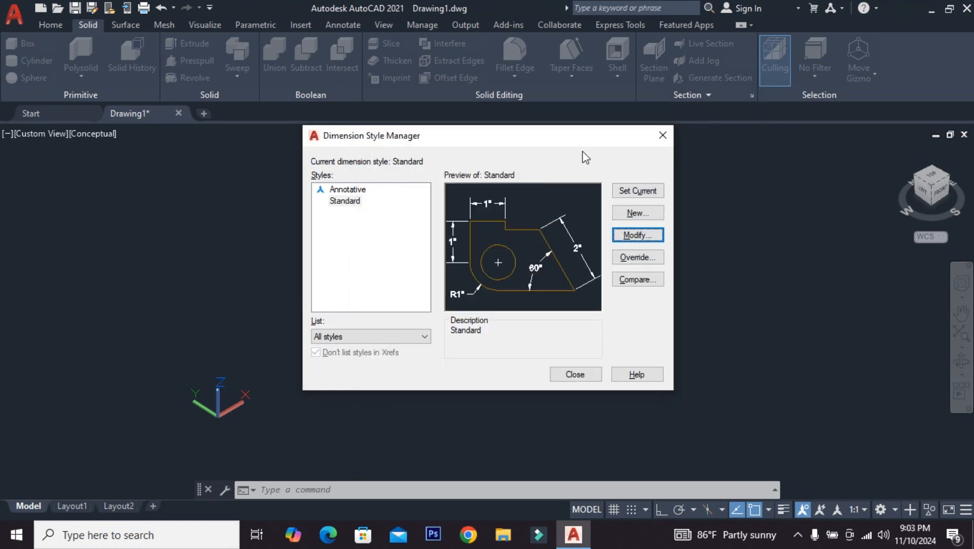
pyautogui.click(667, 134)
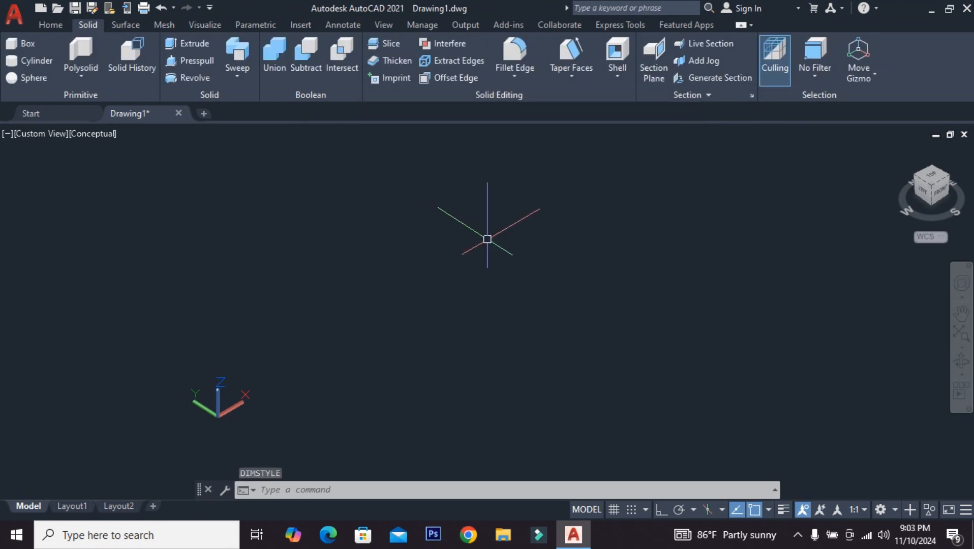
# Step: Review the length, angle and insertion scale settings in Drawing Units and close the dialog
pyautogui.write('un')
pyautogui.press('Return')
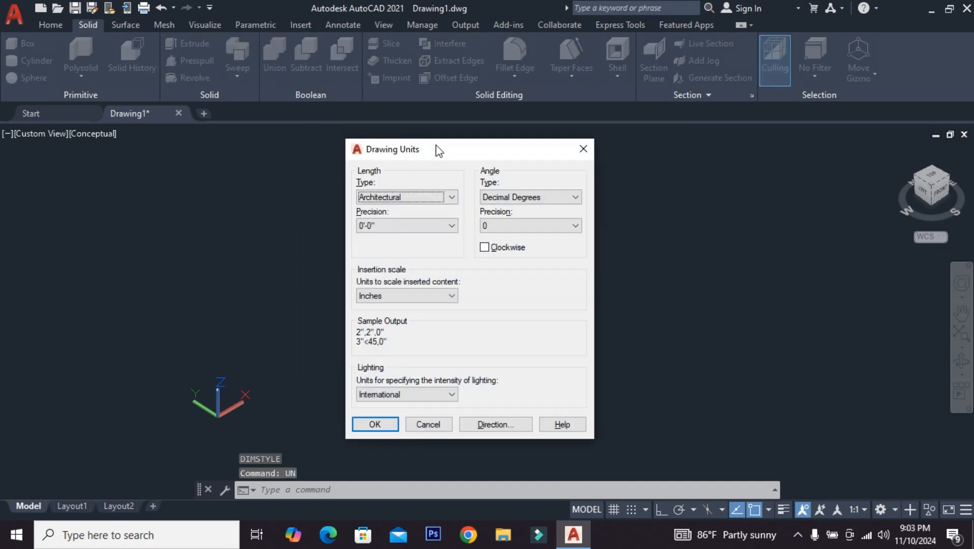
pyautogui.moveTo(438, 150); pyautogui.dragTo(526, 156)
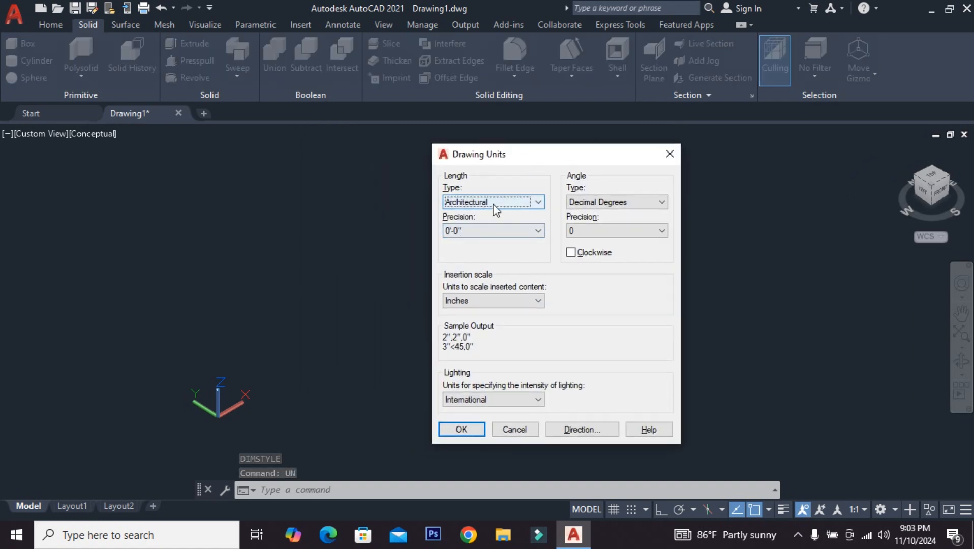
pyautogui.click(670, 154)
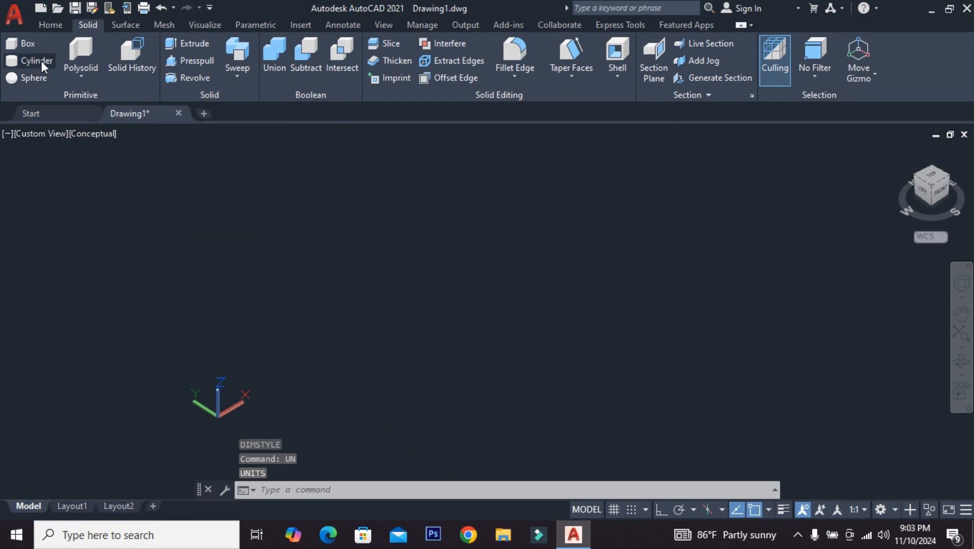
# Step: Create a solid box with a base of about 3'-5" by 3'-1", setting its height freehand
pyautogui.click(26, 44)
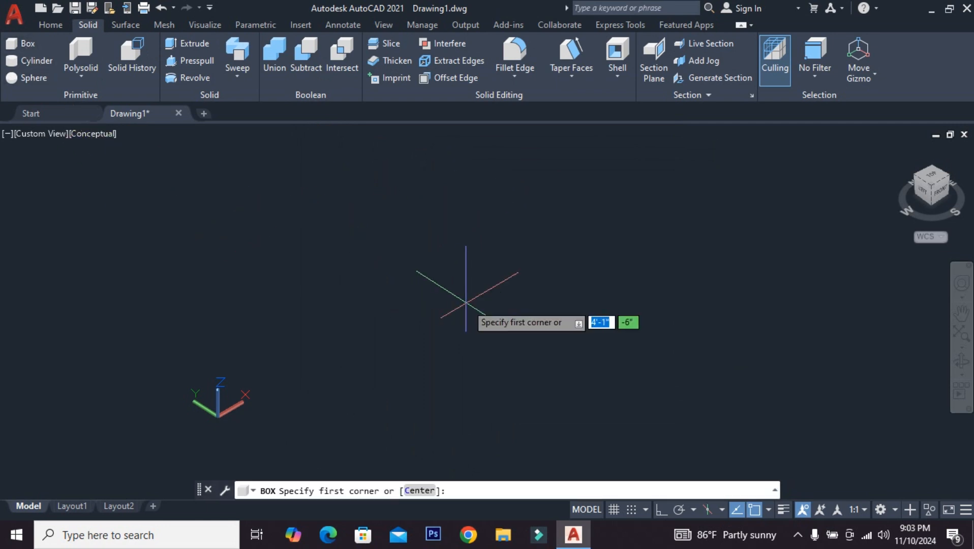
pyautogui.moveTo(465, 302); pyautogui.dragTo(520, 295, button='middle')
pyautogui.click(560, 256)
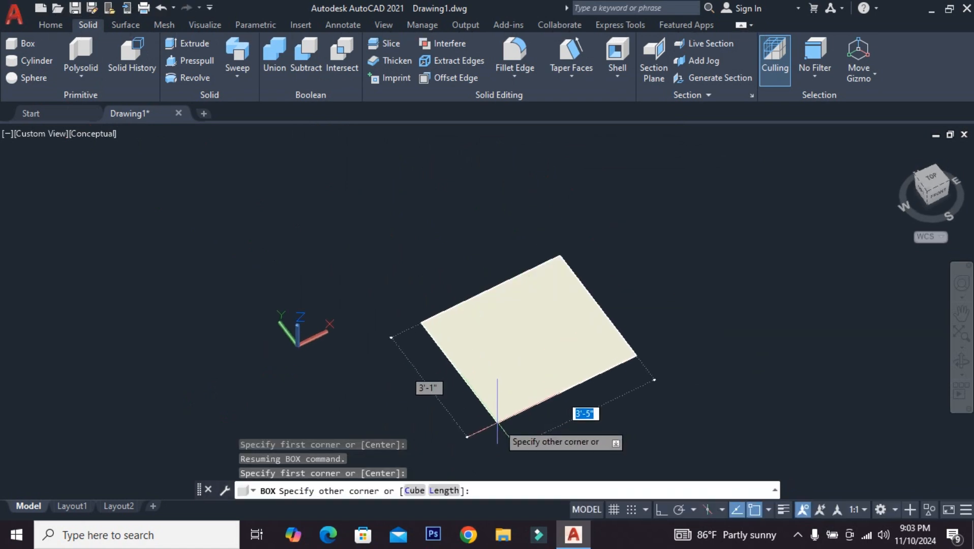
pyautogui.click(497, 422)
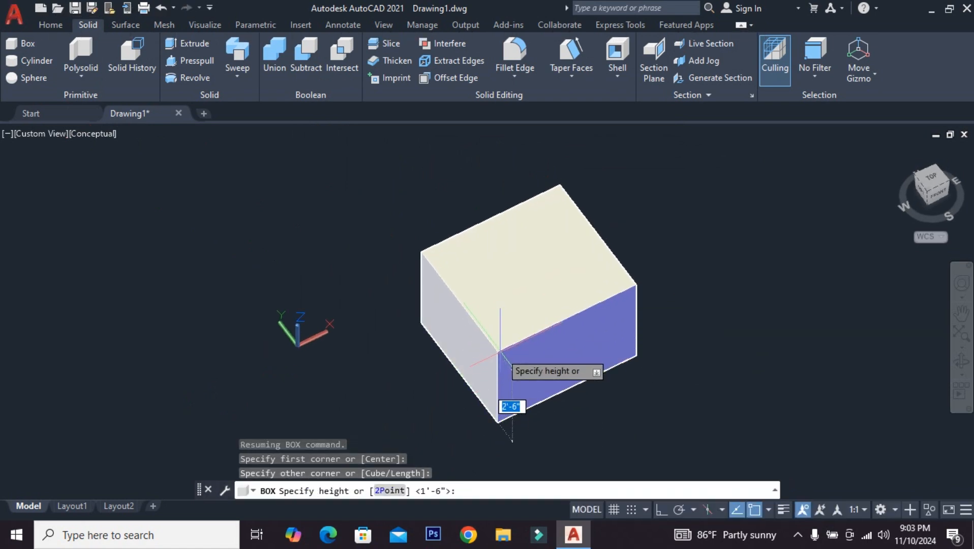
pyautogui.click(510, 414)
# Step: Start the Shell operation on the box and exclude its top and bottom faces
pyautogui.scroll(2, 569, 294)
pyautogui.moveTo(580, 326); pyautogui.dragTo(559, 346, button='middle')
pyautogui.press('alt')
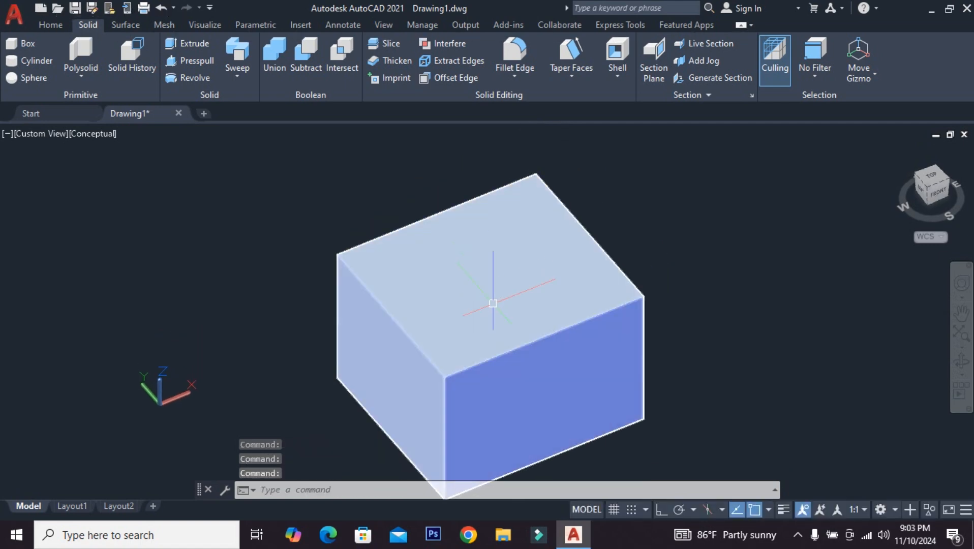
pyautogui.moveTo(496, 300); pyautogui.dragTo(499, 277, button='middle')
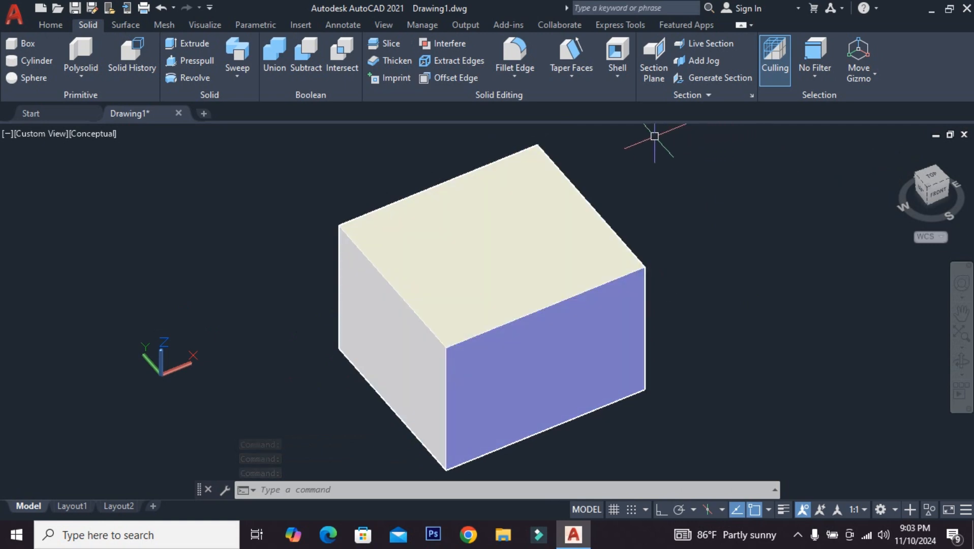
pyautogui.click(619, 52)
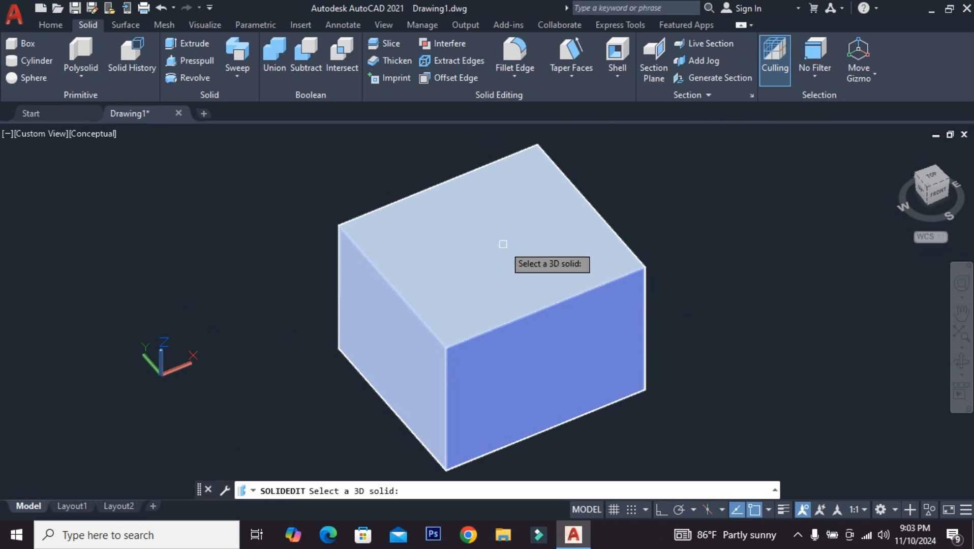
pyautogui.click(502, 244)
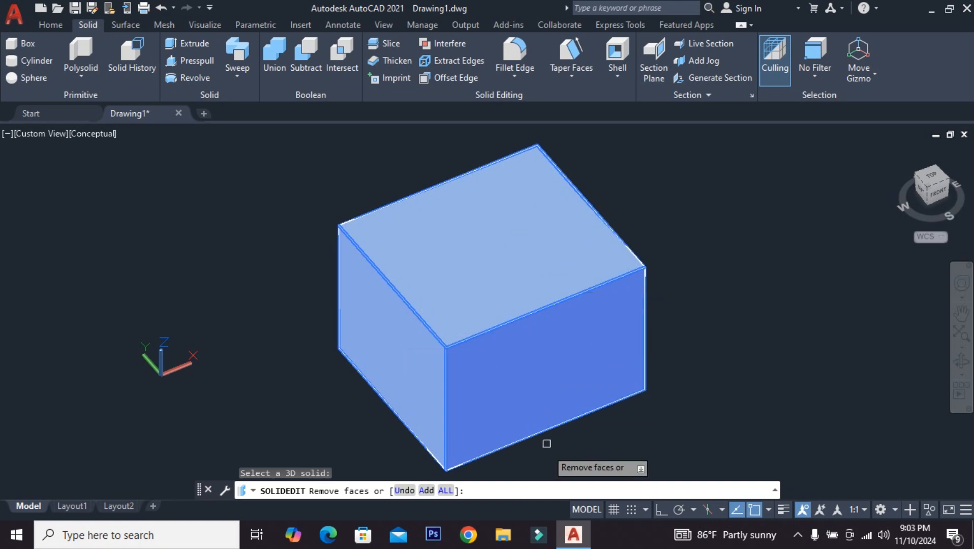
pyautogui.click(479, 247)
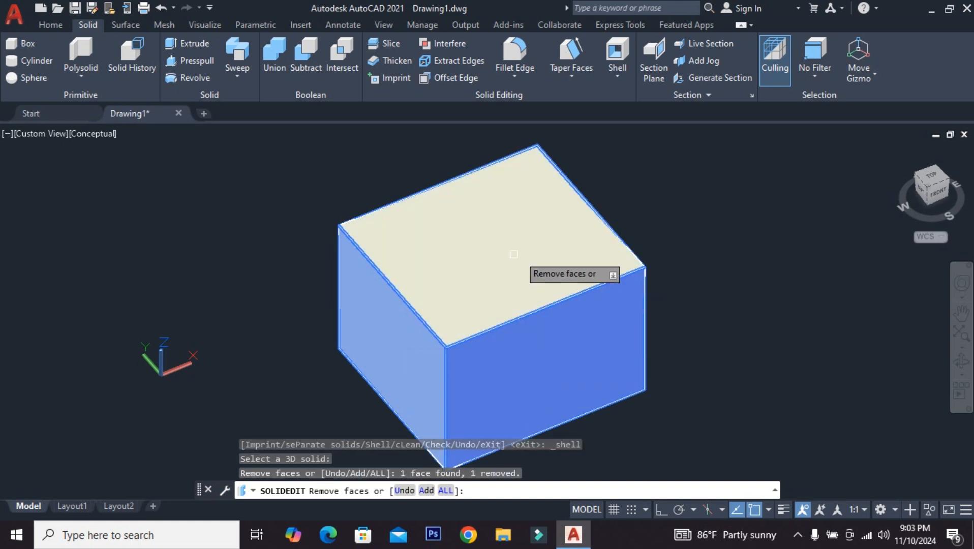
pyautogui.keyDown('shift'); pyautogui.moveTo(590, 392); pyautogui.dragTo(591, 241, button='middle'); pyautogui.keyUp('shift')
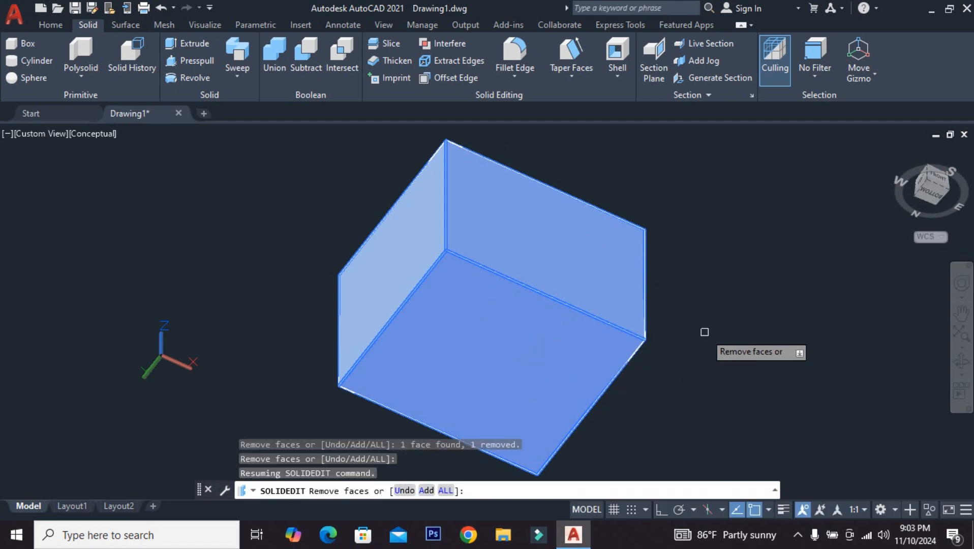
pyautogui.keyDown('shift'); pyautogui.moveTo(510, 326); pyautogui.dragTo(607, 371, button='middle'); pyautogui.keyUp('shift')
pyautogui.click(500, 371)
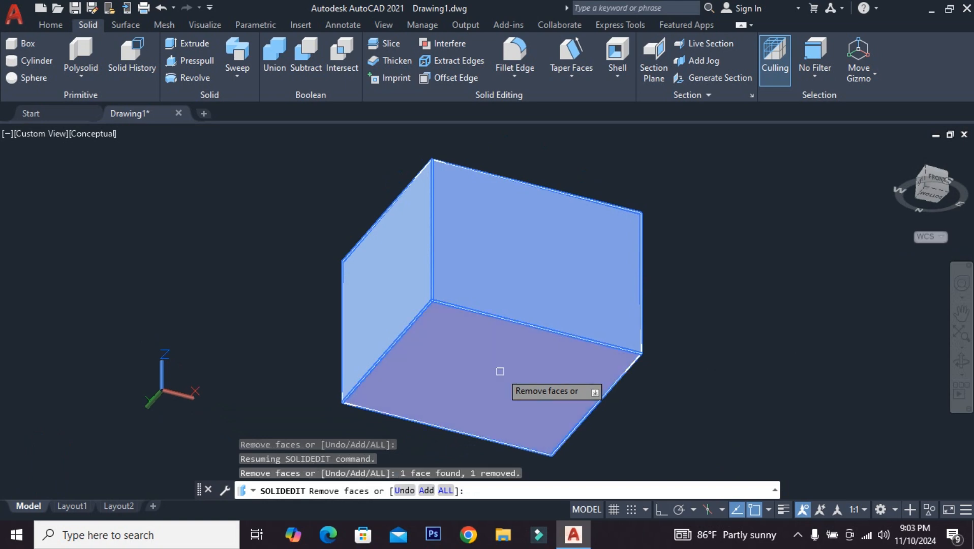
pyautogui.keyDown('shift'); pyautogui.moveTo(678, 325); pyautogui.dragTo(728, 307, button='middle'); pyautogui.keyUp('shift')
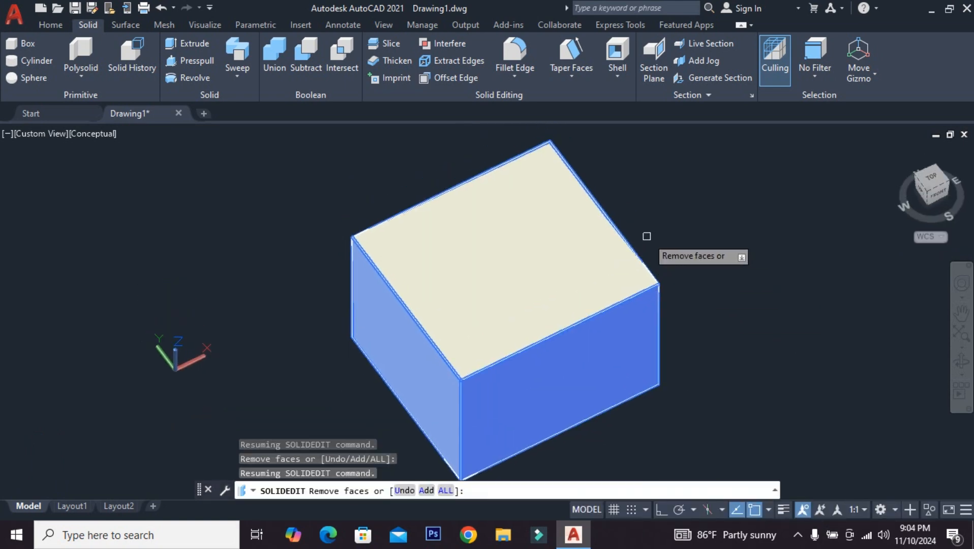
# Step: Hollow the box with a shell offset distance of 1 and end the solid editing command
pyautogui.press('Return')
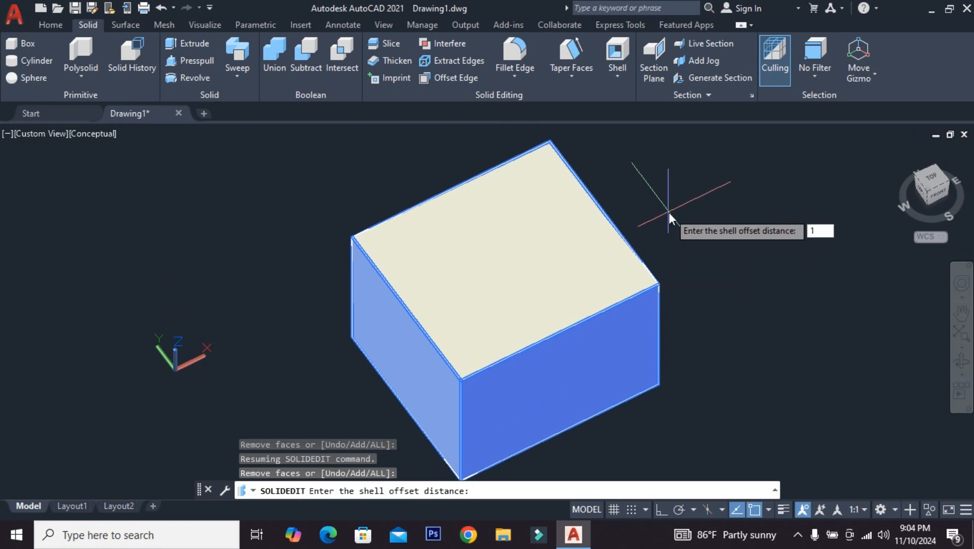
pyautogui.write('1')
pyautogui.press('Return')
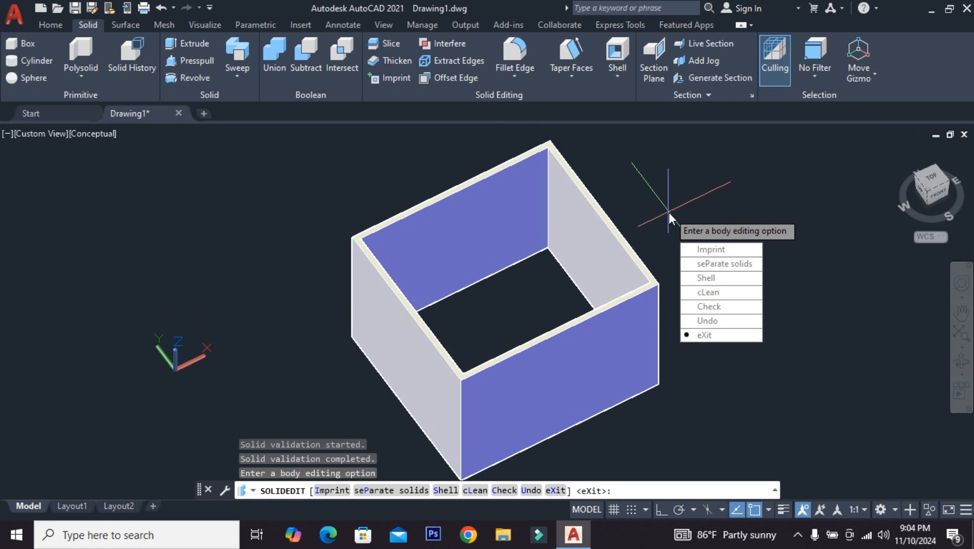
pyautogui.press('Return')
pyautogui.press('Return')
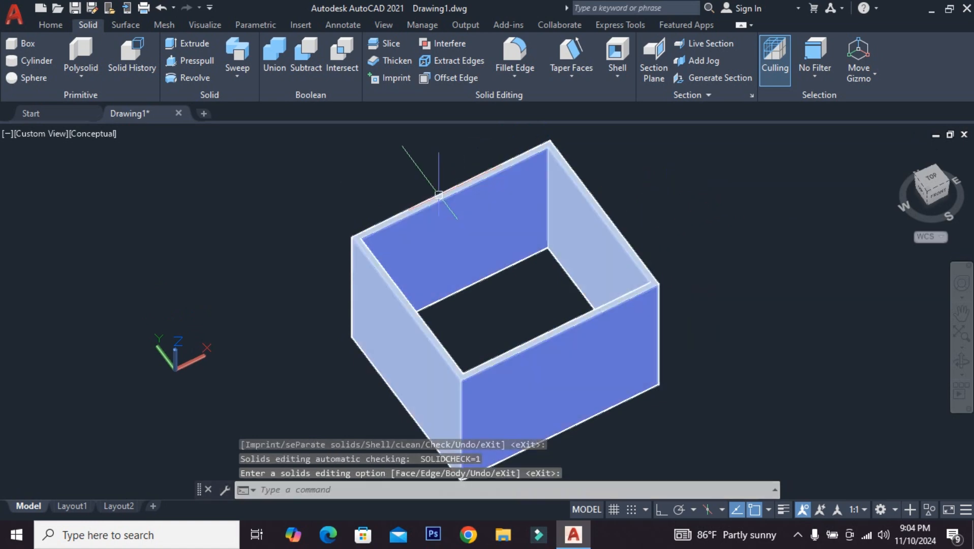
# Step: Inspect the hollowed box's walls and undo the shell operation
pyautogui.scroll(4, 439, 194)
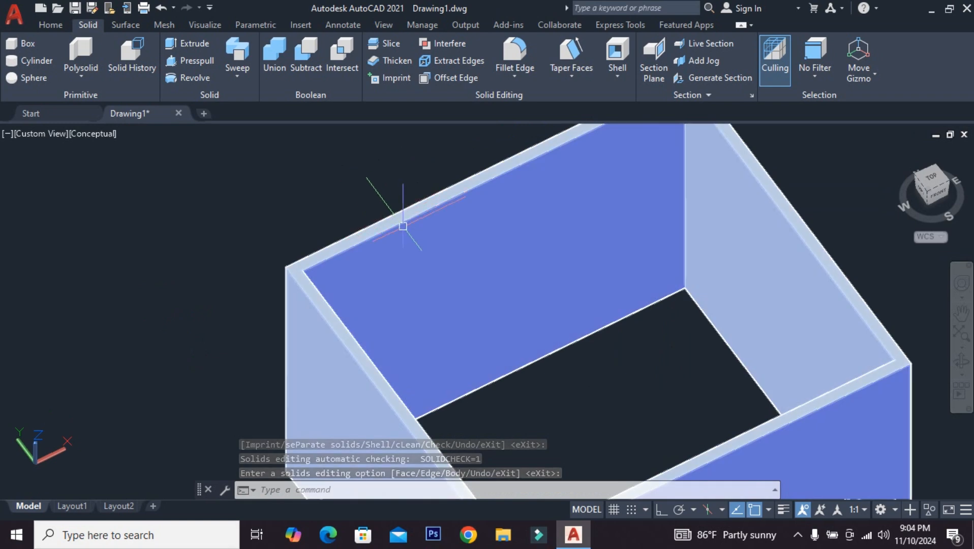
pyautogui.scroll(-2, 396, 218)
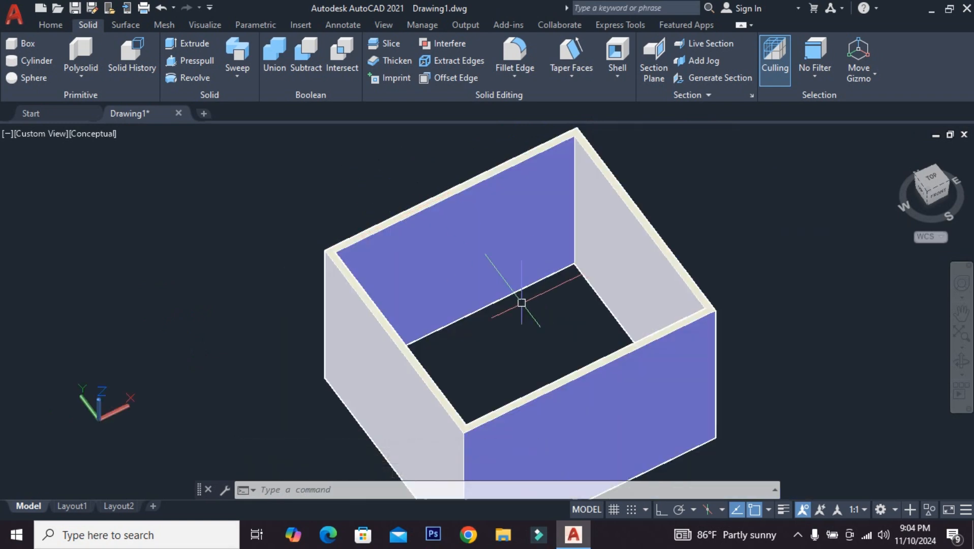
pyautogui.hotkey('ctrl', 'z')
pyautogui.hotkey('ctrl', 'z')
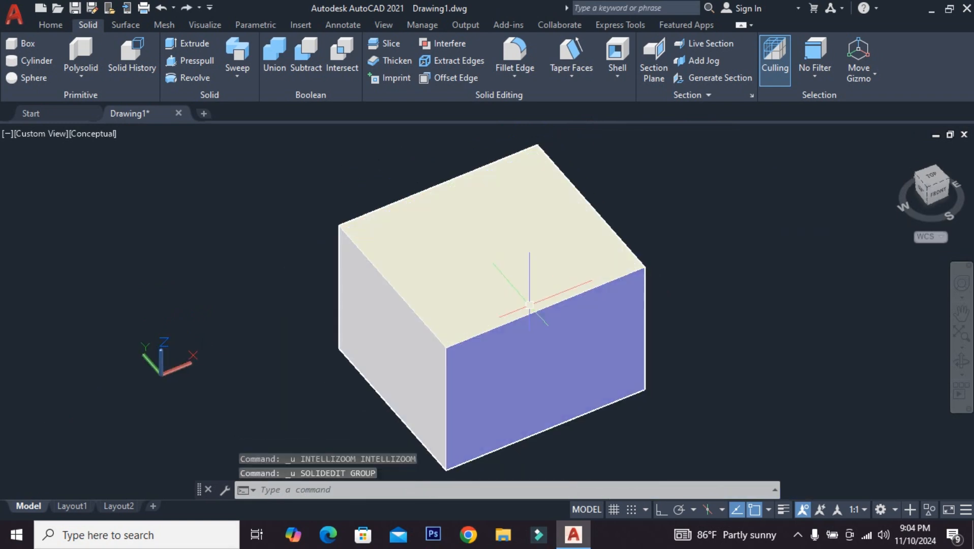
# Step: Make the box taller by pulling its top face upward with Presspull
pyautogui.moveTo(566, 377)
pyautogui.keyDown('shift'); pyautogui.mouseDown(button='middle')
pyautogui.moveTo(572, 304)
pyautogui.moveTo(565, 319)
pyautogui.moveTo(361, 222)
pyautogui.mouseUp(button='middle'); pyautogui.keyUp('shift')
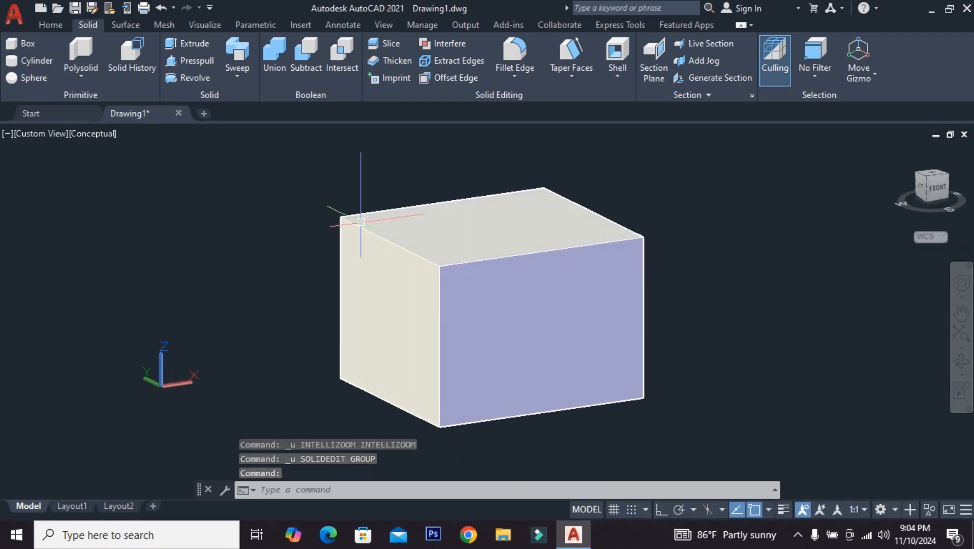
pyautogui.click(50, 24)
pyautogui.click(86, 61)
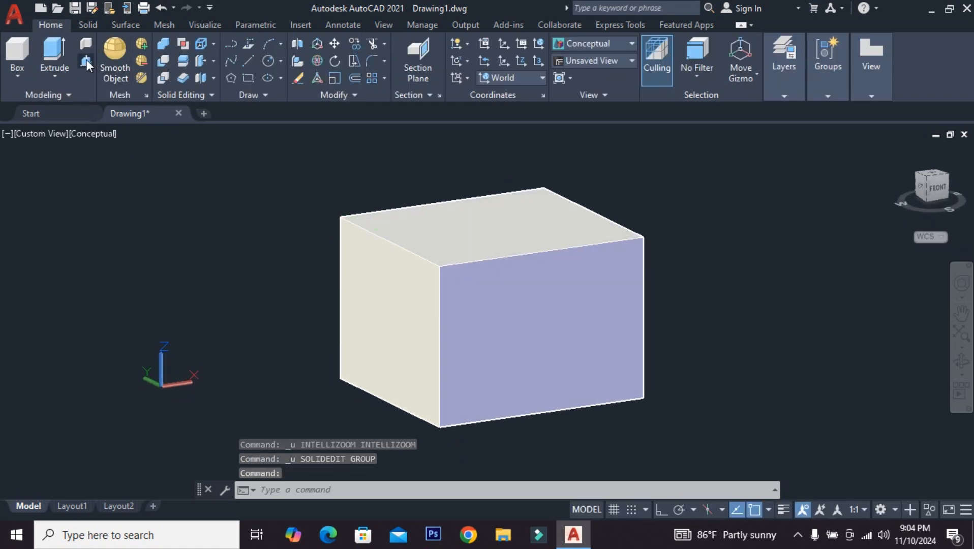
pyautogui.click(475, 240)
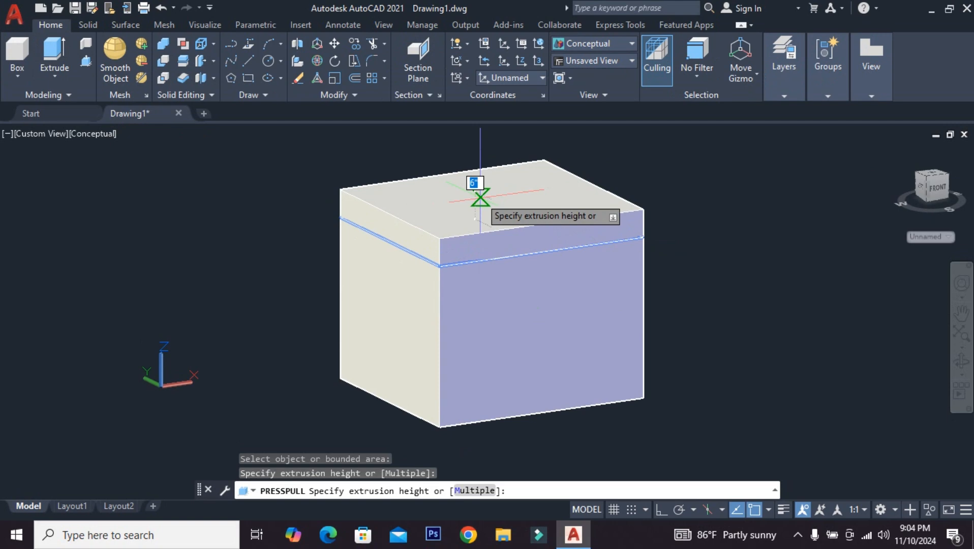
pyautogui.click(478, 169)
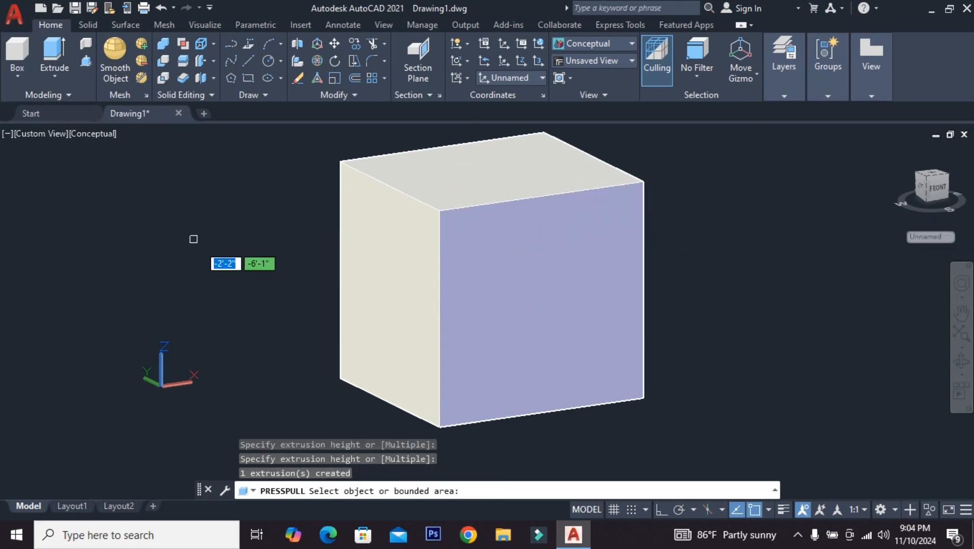
pyautogui.press('Return')
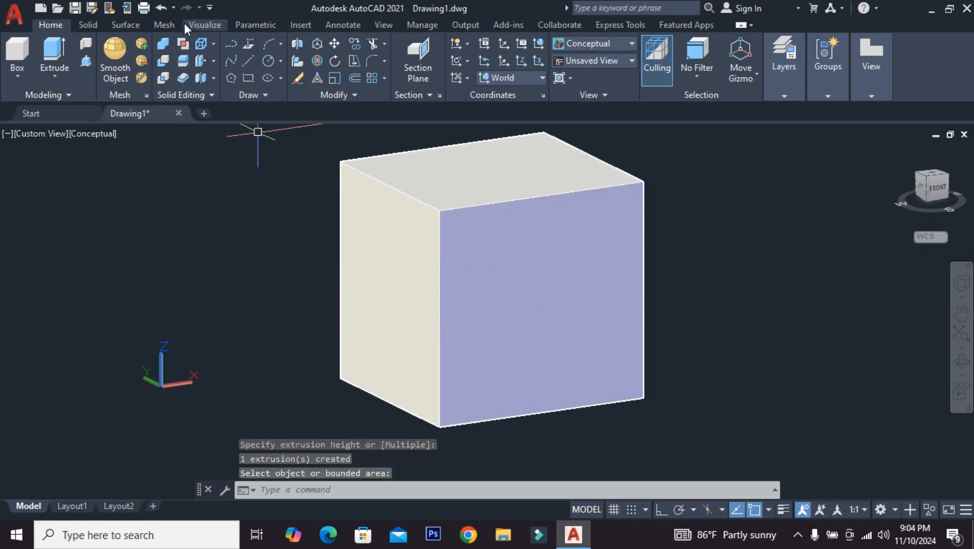
pyautogui.click(212, 78)
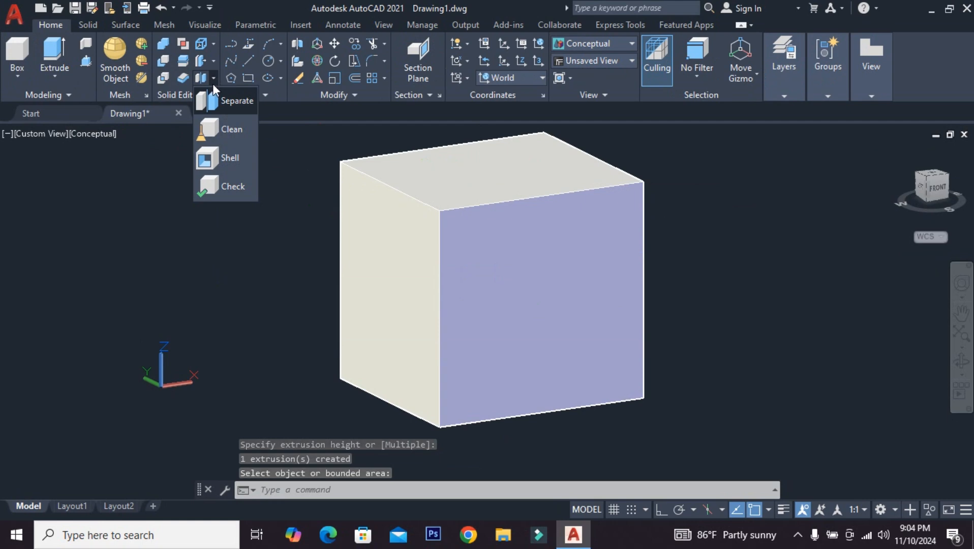
pyautogui.click(226, 158)
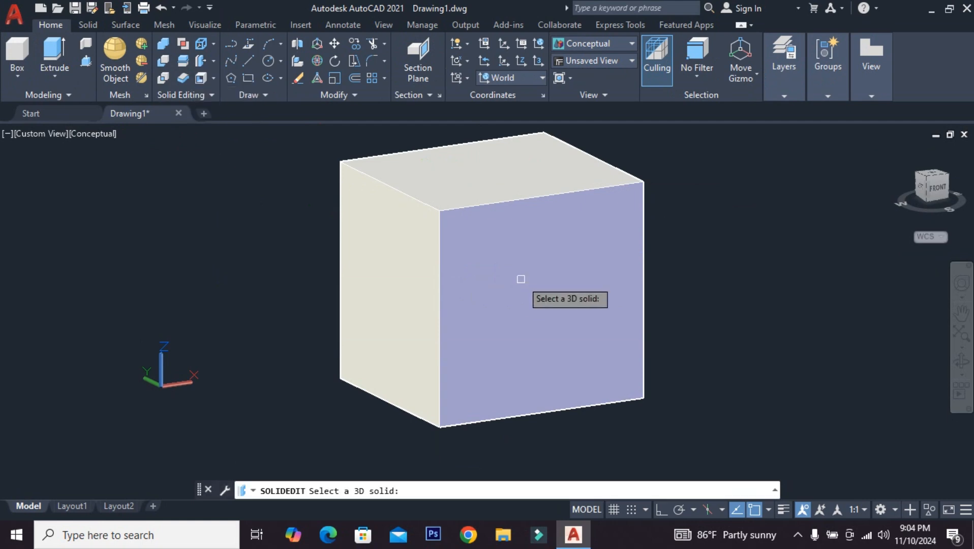
pyautogui.click(494, 280)
pyautogui.scroll(-2, 521, 285)
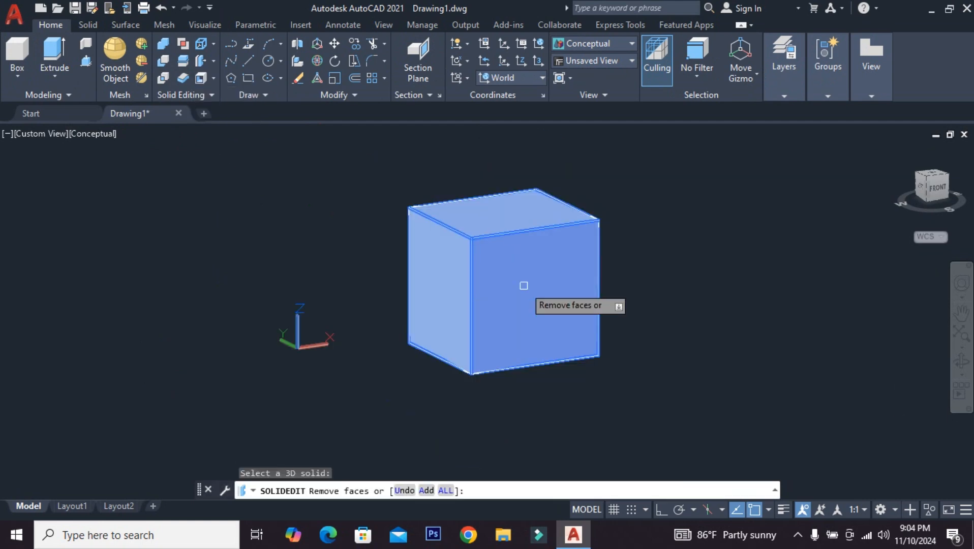
pyautogui.keyDown('shift'); pyautogui.moveTo(521, 285); pyautogui.dragTo(544, 339, button='middle'); pyautogui.keyUp('shift')
pyautogui.scroll(2, 533, 315)
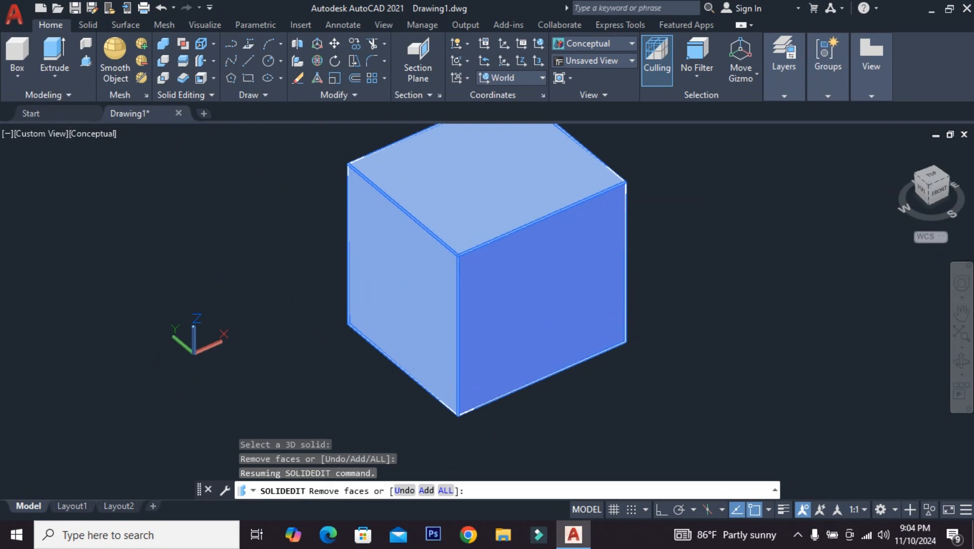
pyautogui.moveTo(609, 300); pyautogui.dragTo(601, 333, button='middle')
pyautogui.click(533, 306)
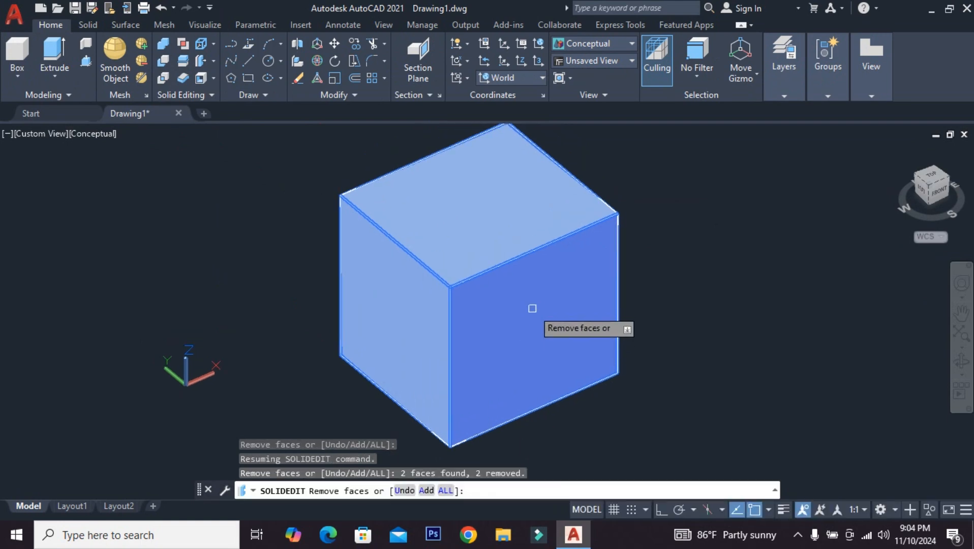
pyautogui.keyDown('shift'); pyautogui.moveTo(621, 361); pyautogui.dragTo(440, 275, button='middle'); pyautogui.keyUp('shift')
pyautogui.keyDown('shift'); pyautogui.moveTo(396, 315); pyautogui.dragTo(500, 413, button='middle'); pyautogui.keyUp('shift')
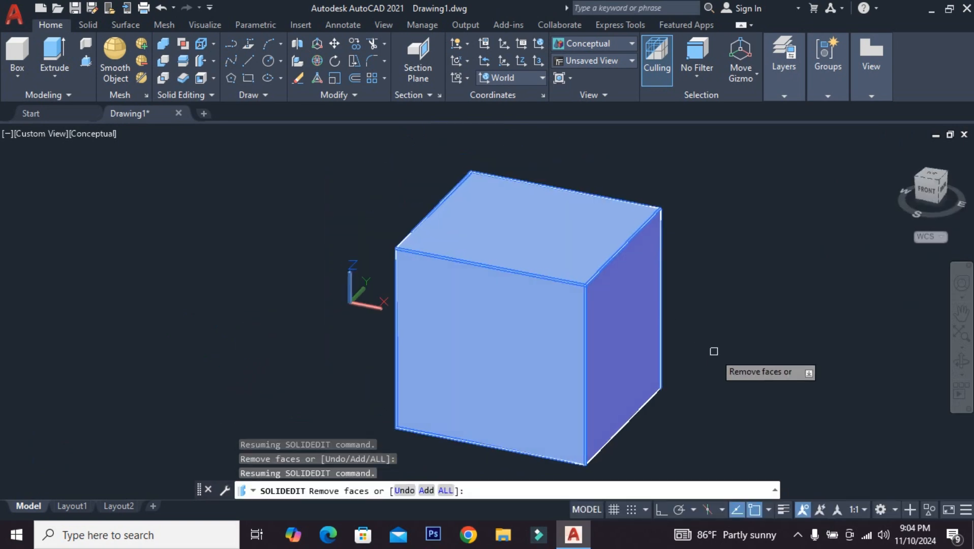
pyautogui.press('Escape')
# Step: Start the Shell operation on the heightened box and exclude its front and back faces
pyautogui.keyDown('shift'); pyautogui.moveTo(596, 328); pyautogui.dragTo(763, 350, button='middle'); pyautogui.keyUp('shift')
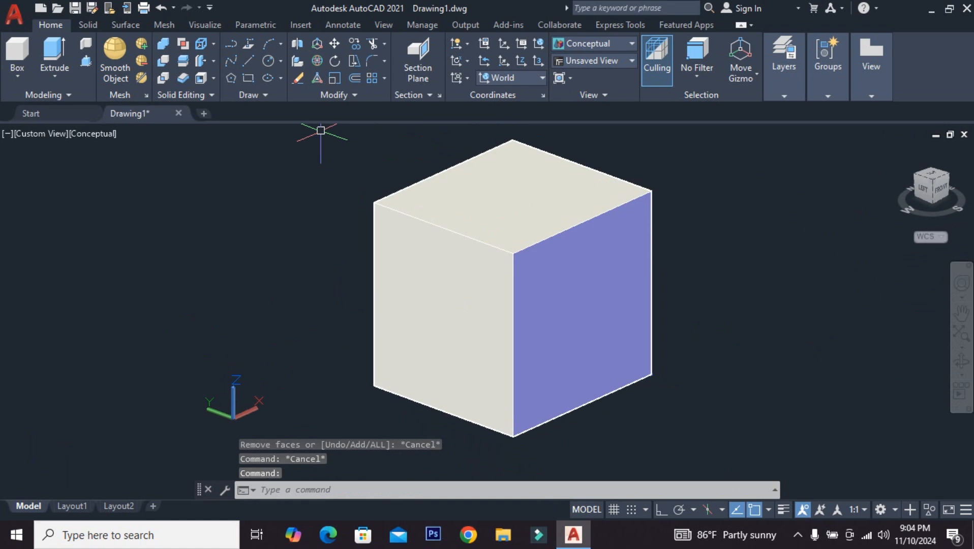
pyautogui.click(201, 78)
pyautogui.click(524, 220)
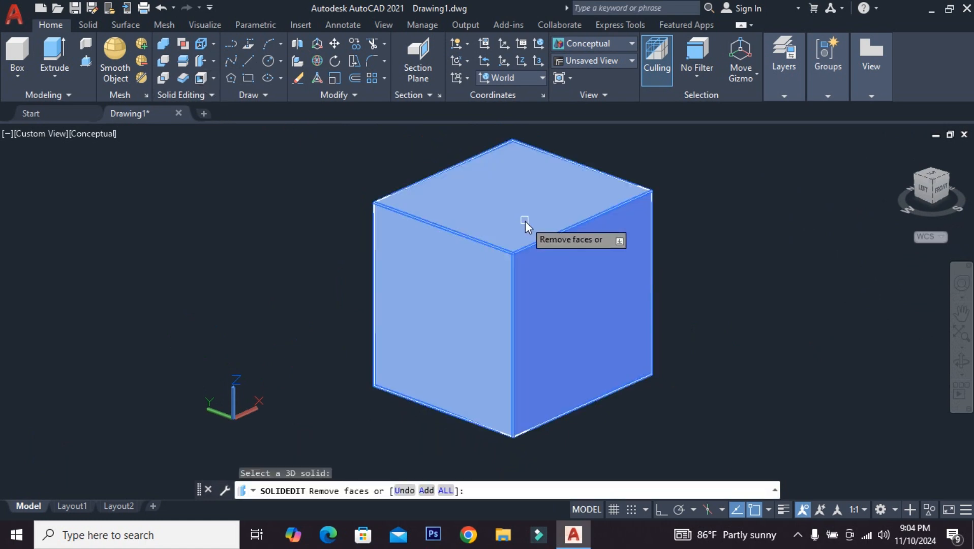
pyautogui.click(575, 293)
pyautogui.keyDown('shift'); pyautogui.moveTo(725, 302); pyautogui.dragTo(843, 310, button='middle'); pyautogui.keyUp('shift')
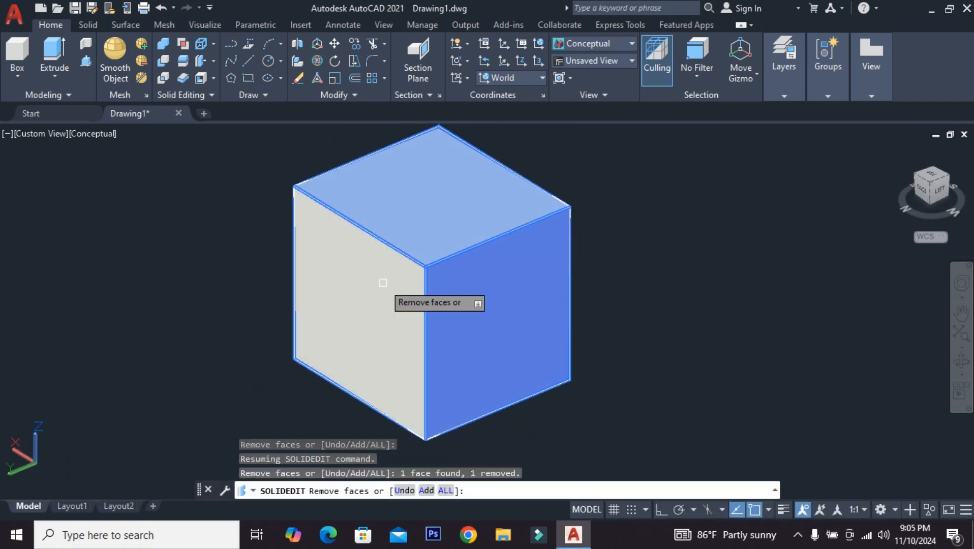
pyautogui.keyDown('shift'); pyautogui.moveTo(641, 341); pyautogui.dragTo(577, 313, button='middle'); pyautogui.keyUp('shift')
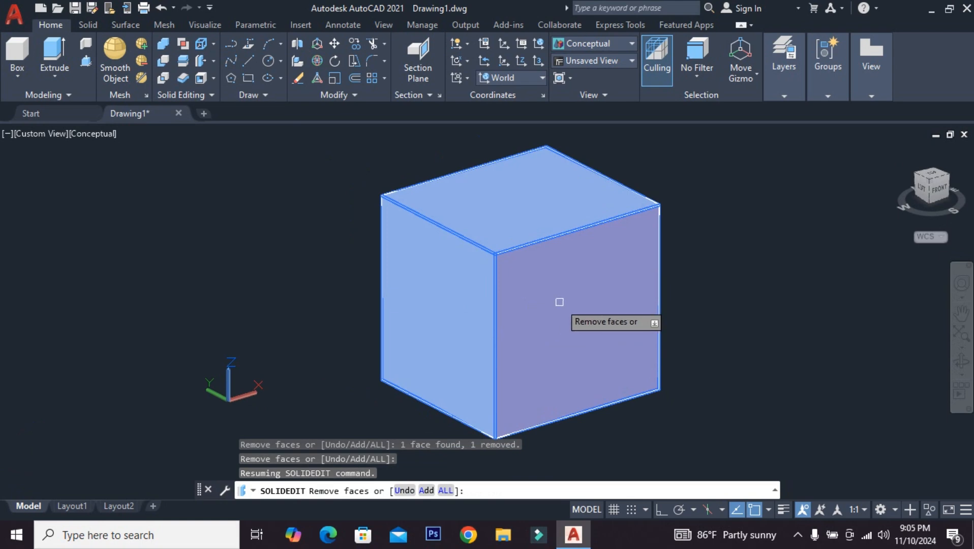
# Step: Apply a shell offset distance of 1 to the box and end the solid editing command
pyautogui.press('Return')
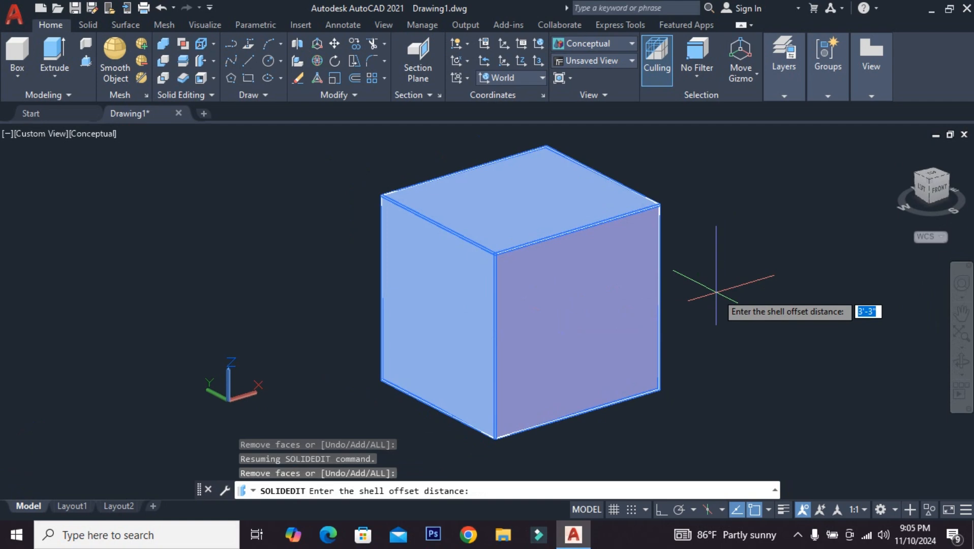
pyautogui.write('1')
pyautogui.press('Return')
pyautogui.press('Return')
pyautogui.press('Return')
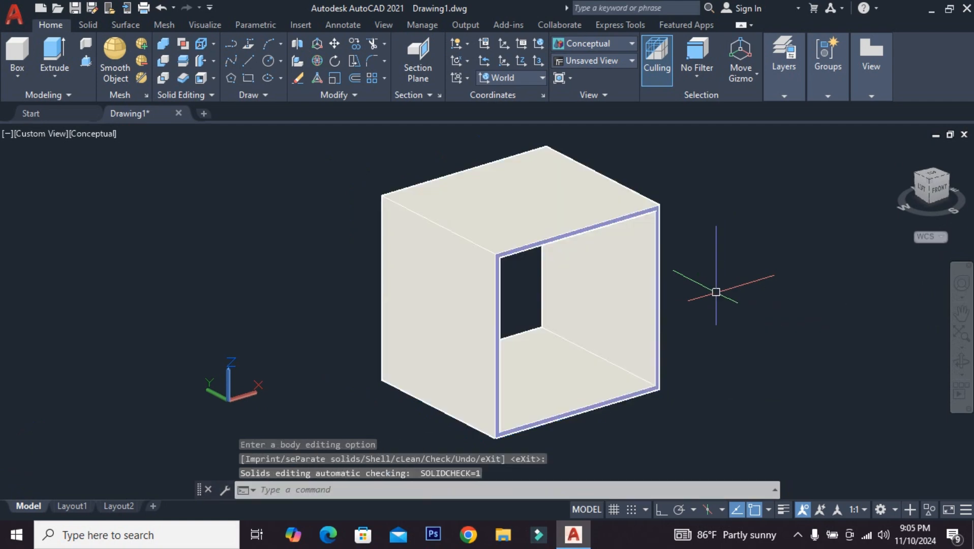
# Step: Select the hollowed box with a selection window and delete it
pyautogui.keyDown('shift'); pyautogui.moveTo(626, 293); pyautogui.dragTo(633, 374, button='middle'); pyautogui.keyUp('shift')
pyautogui.scroll(-2, 540, 274)
pyautogui.click(700, 278)
pyautogui.press('Escape')
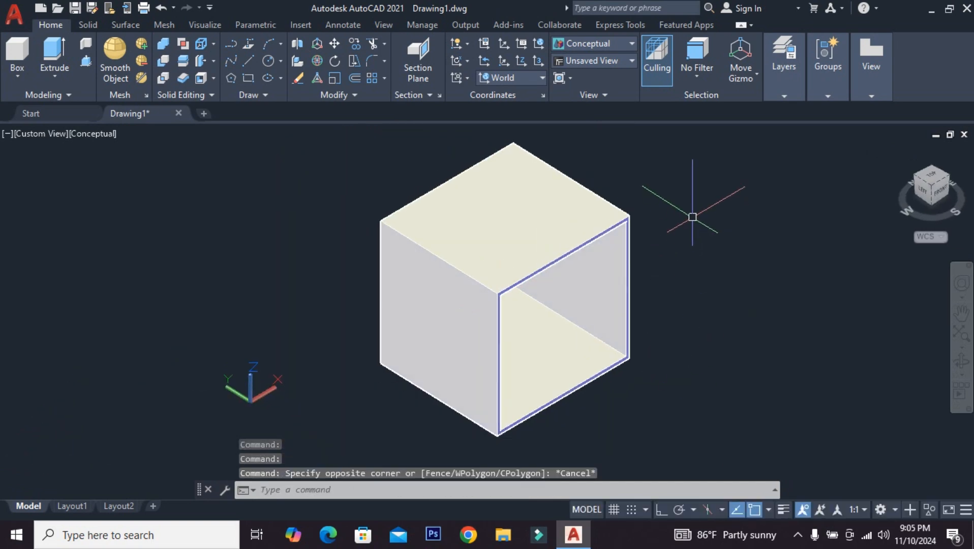
pyautogui.click(692, 217)
pyautogui.click(521, 311)
pyautogui.press('Delete')
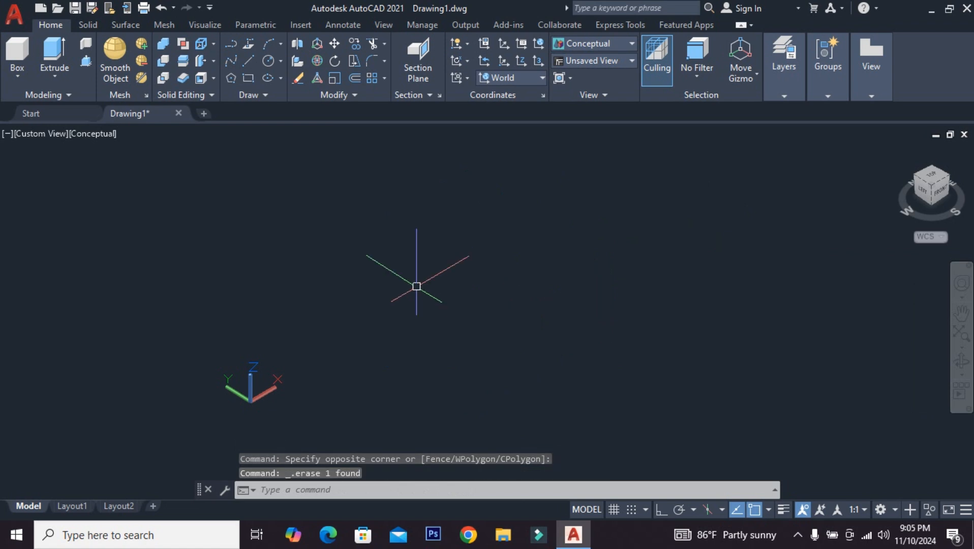
# Step: Create a short, wide solid cylinder with a base radius of about 5'-8" in the empty drawing area
pyautogui.click(22, 74)
pyautogui.click(38, 127)
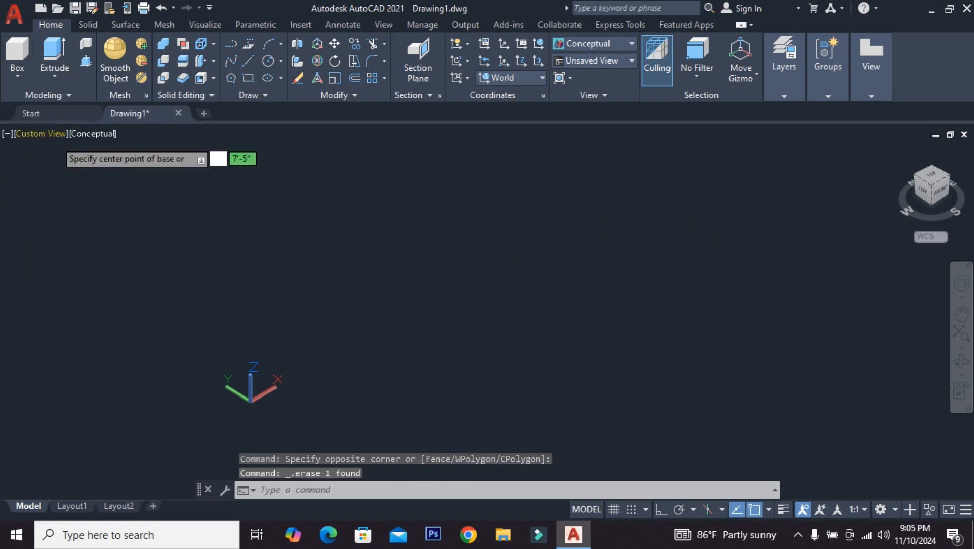
pyautogui.click(554, 272)
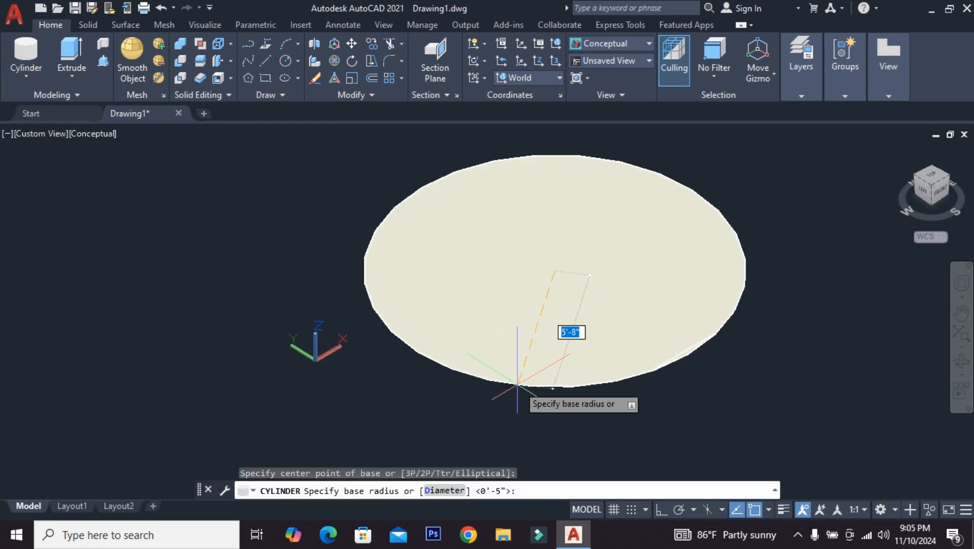
pyautogui.click(521, 380)
pyautogui.click(561, 173)
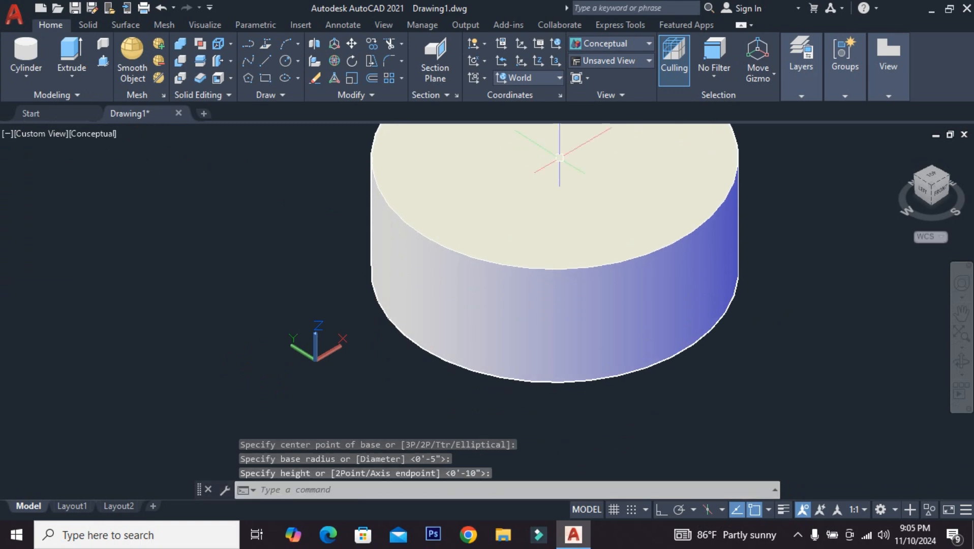
# Step: Start the Shell operation on the cylinder and exclude its top and bottom circular faces
pyautogui.moveTo(632, 227); pyautogui.dragTo(535, 308, button='middle')
pyautogui.scroll(-3, 504, 294)
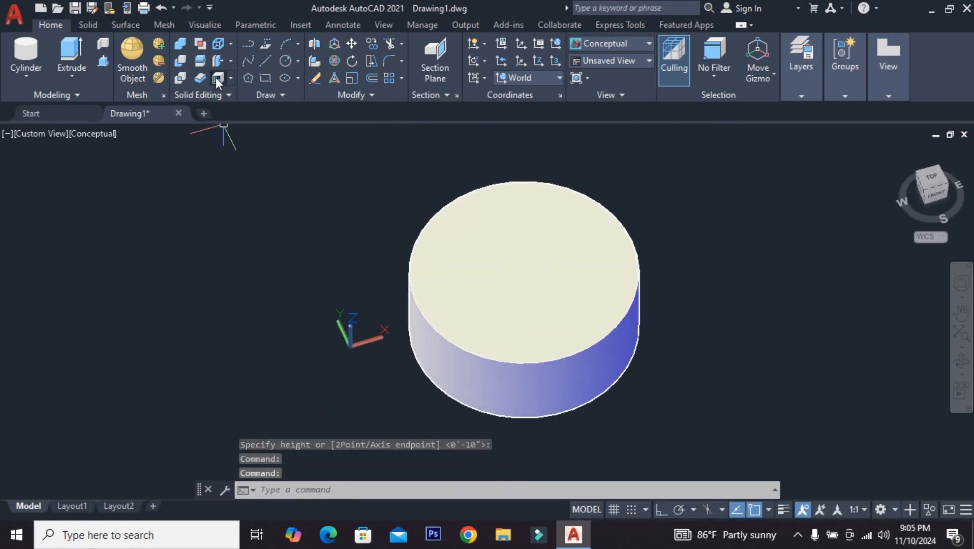
pyautogui.click(92, 25)
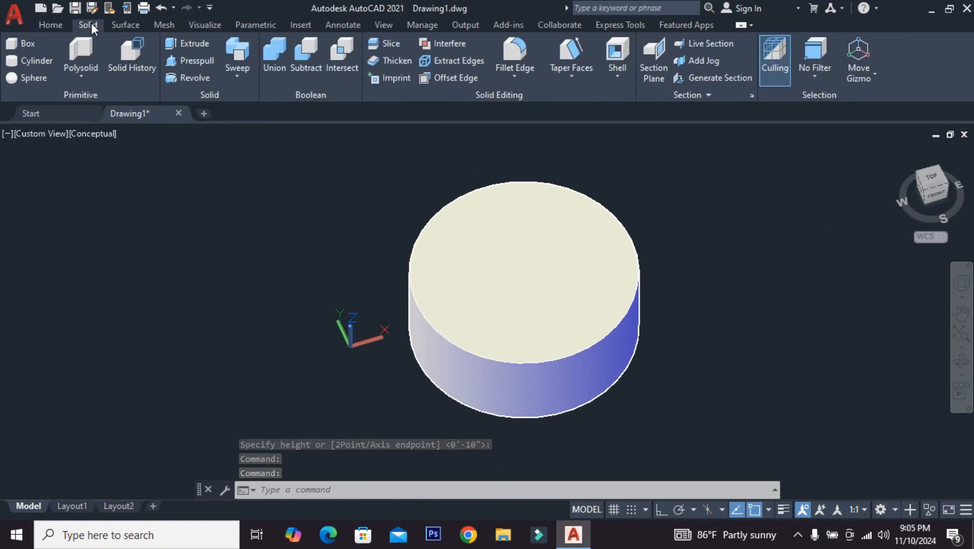
pyautogui.click(616, 52)
pyautogui.click(573, 262)
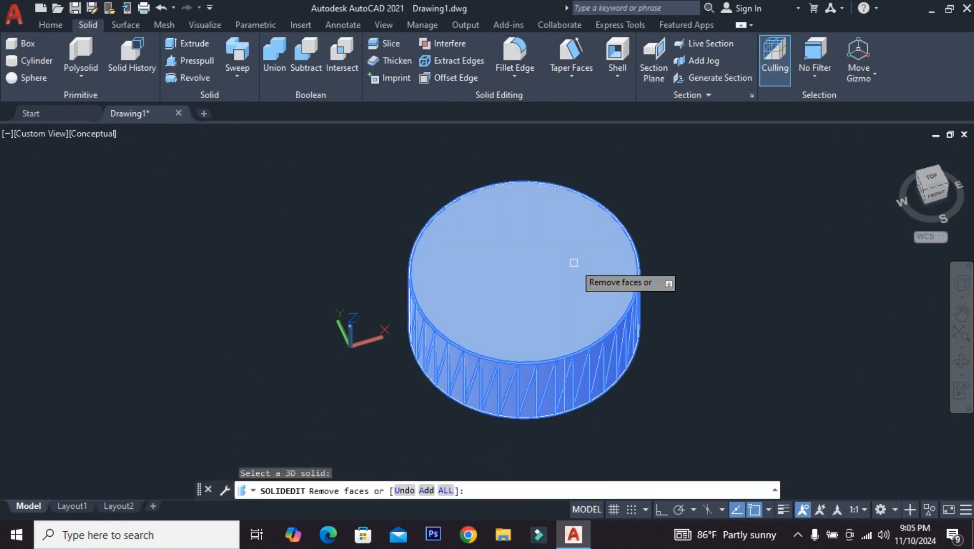
pyautogui.click(511, 262)
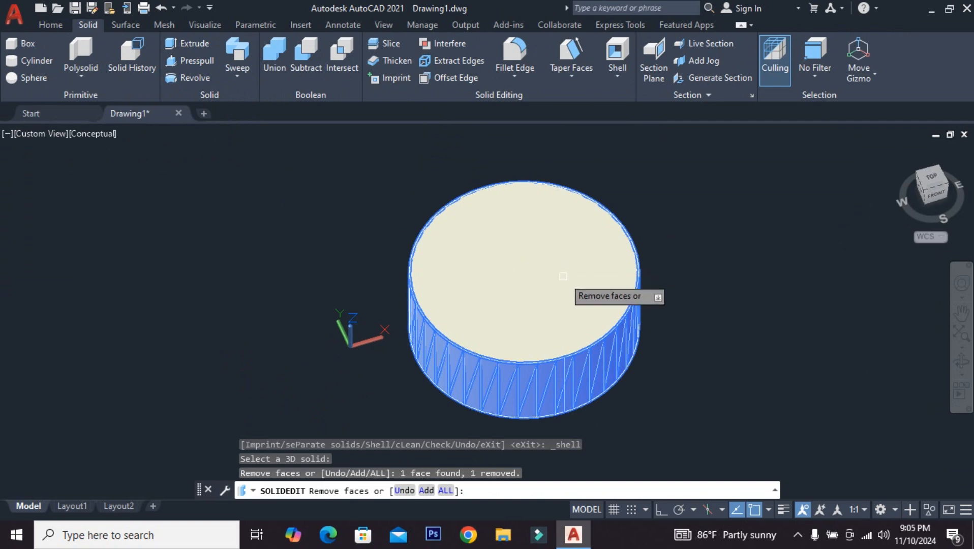
pyautogui.keyDown('shift'); pyautogui.moveTo(577, 323); pyautogui.dragTo(565, 178, button='middle'); pyautogui.keyUp('shift')
pyautogui.click(536, 341)
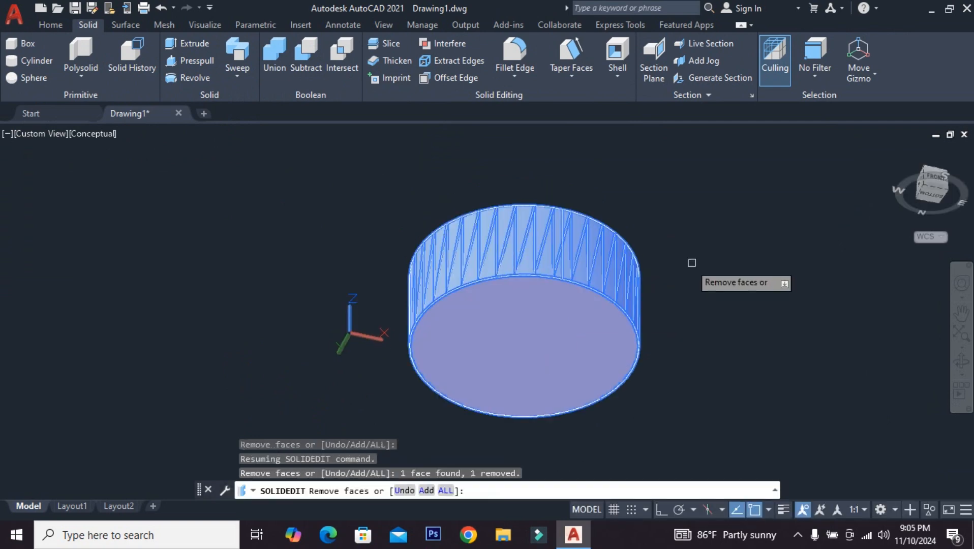
pyautogui.keyDown('shift'); pyautogui.moveTo(688, 272); pyautogui.dragTo(642, 402, button='middle'); pyautogui.keyUp('shift')
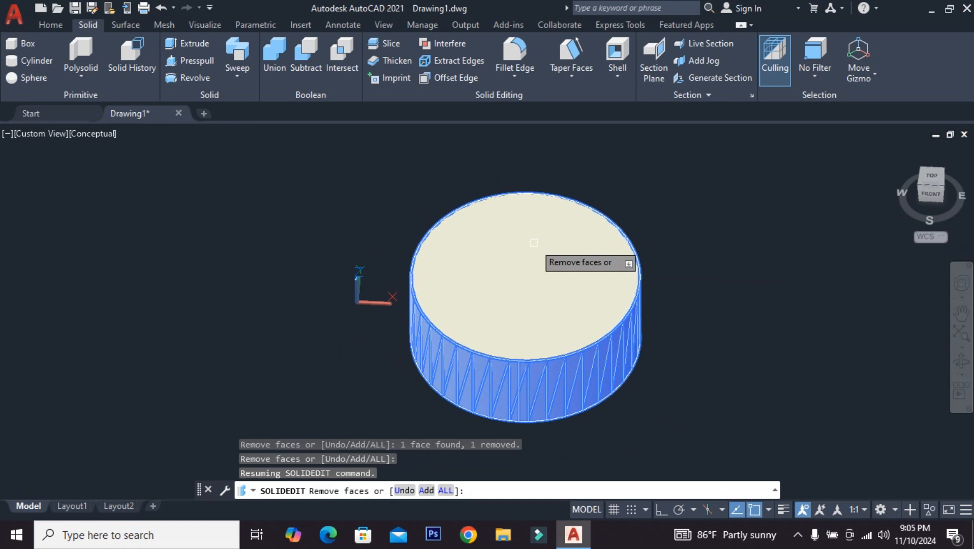
# Step: Hollow the cylinder with a shell offset distance of 2 and end the solid editing command
pyautogui.press('Return')
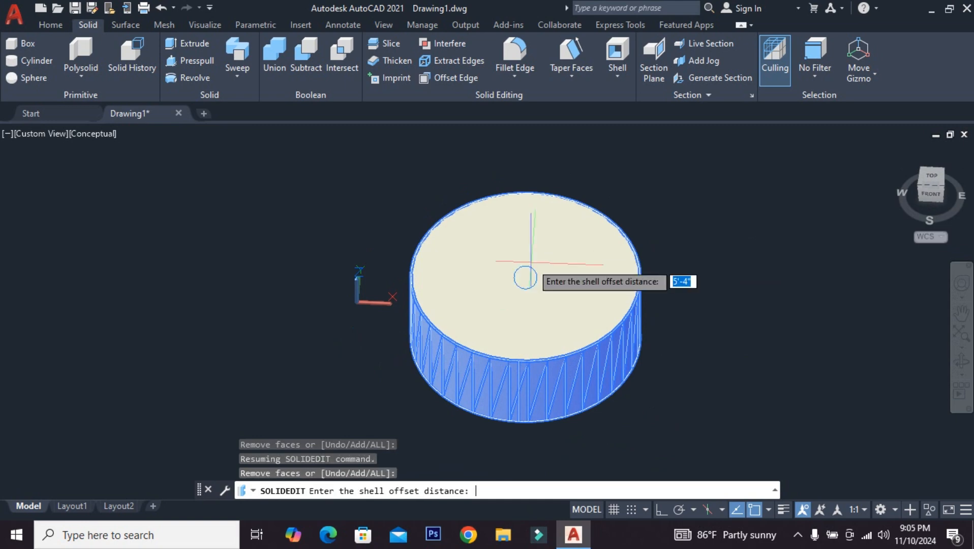
pyautogui.write('2')
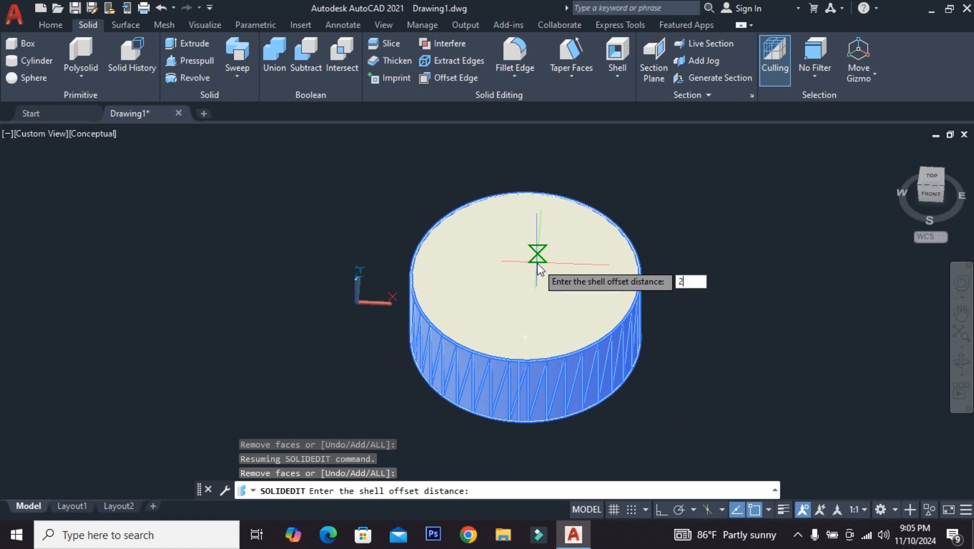
pyautogui.press('Return')
pyautogui.press('Return')
pyautogui.press('Return')
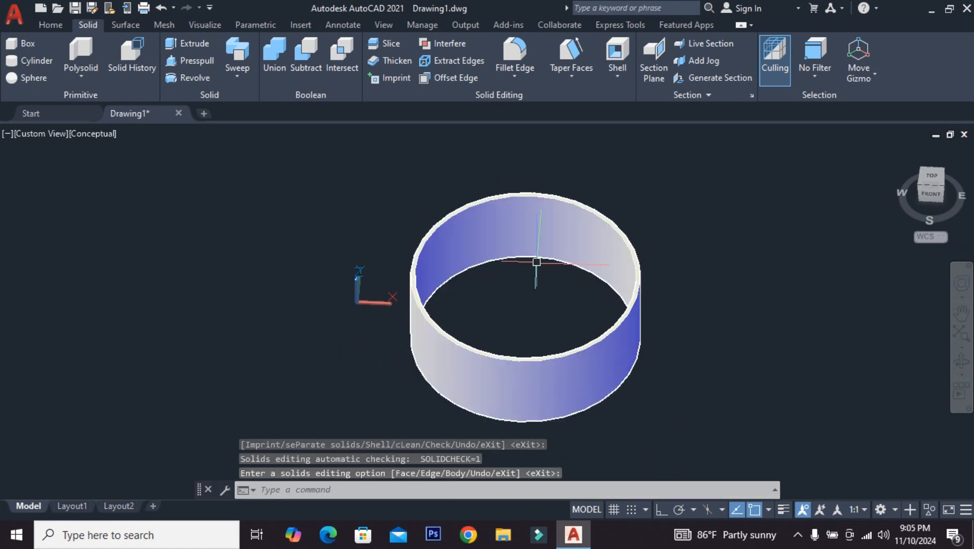
# Step: Examine the hollowed cylinder's wall thickness and open ends up close and from different angles
pyautogui.scroll(6, 536, 263)
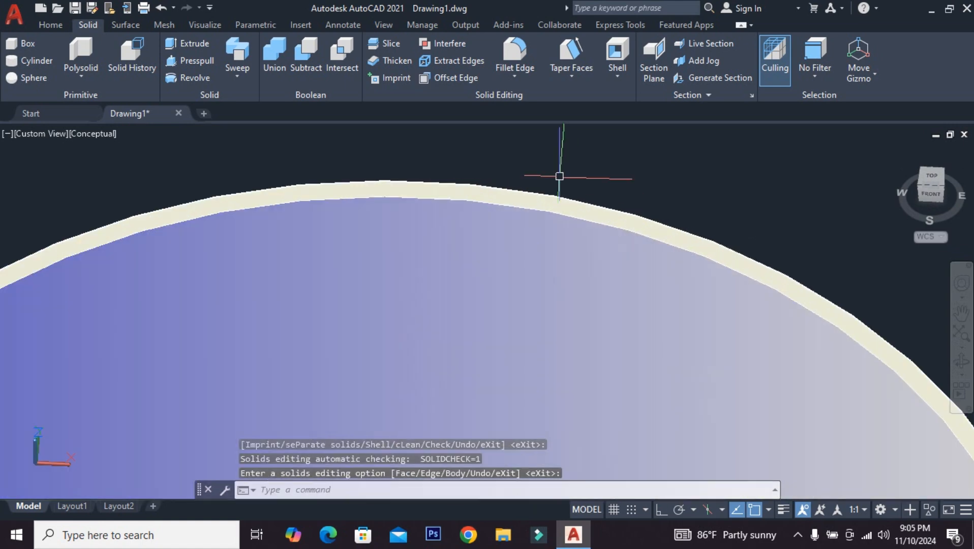
pyautogui.scroll(-6, 532, 193)
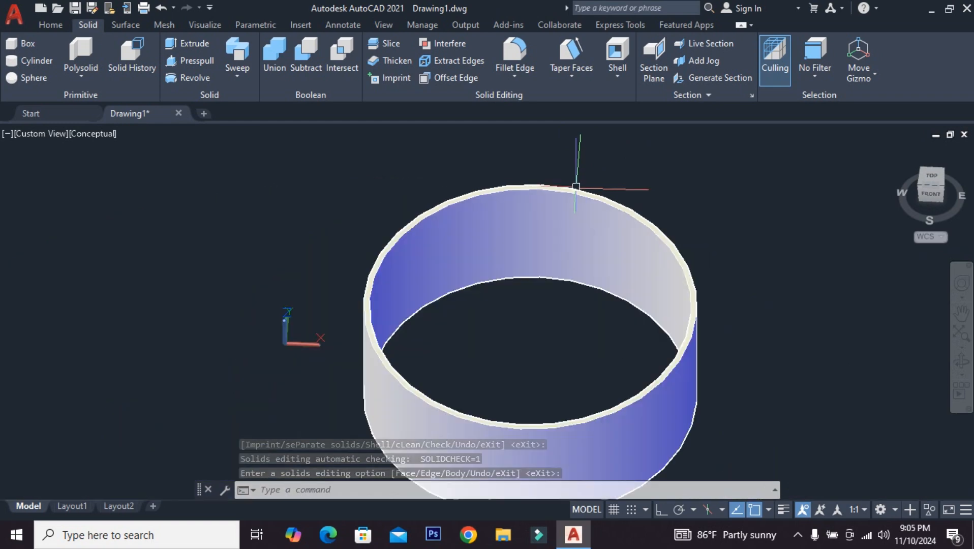
pyautogui.scroll(4, 641, 317)
pyautogui.scroll(-1, 591, 304)
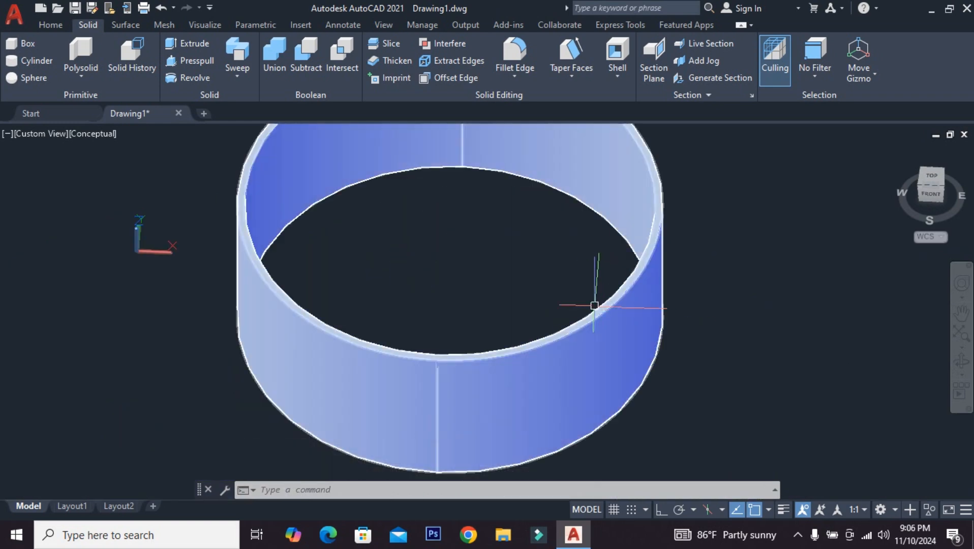
pyautogui.scroll(-2, 536, 315)
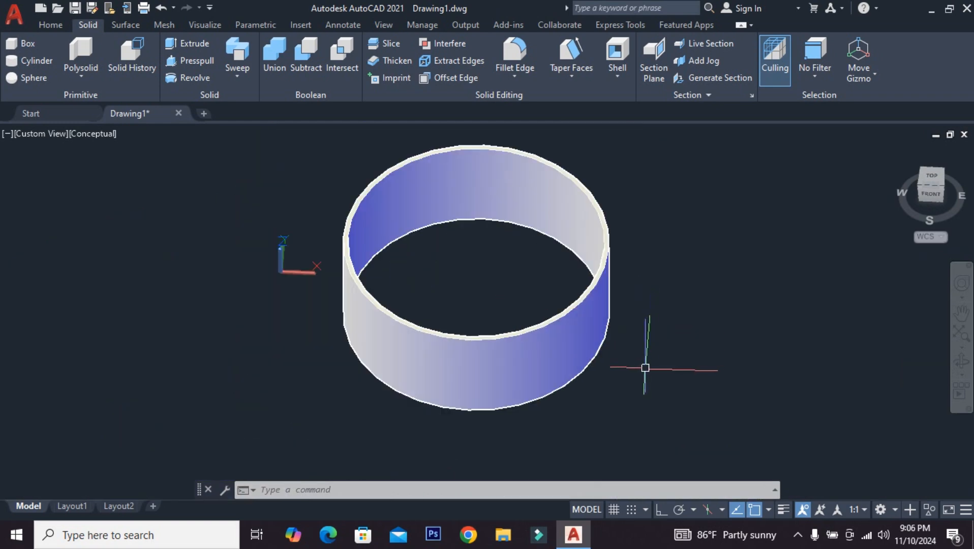
pyautogui.moveTo(645, 367)
pyautogui.keyDown('shift'); pyautogui.mouseDown(button='middle')
pyautogui.moveTo(584, 233)
pyautogui.moveTo(534, 241)
pyautogui.moveTo(688, 327)
pyautogui.moveTo(698, 350)
pyautogui.moveTo(642, 361)
pyautogui.mouseUp(button='middle'); pyautogui.keyUp('shift')
pyautogui.moveTo(680, 334); pyautogui.dragTo(655, 362)
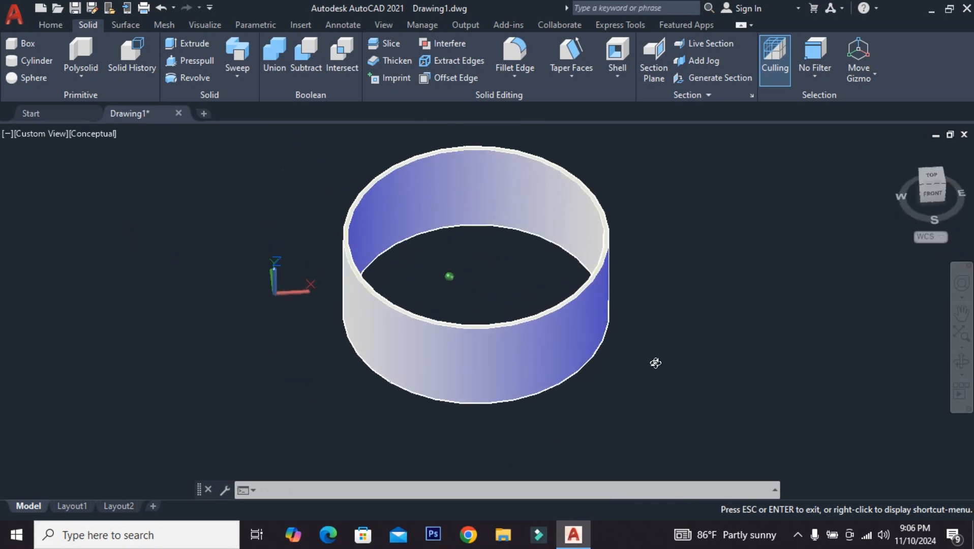
pyautogui.press('Escape')
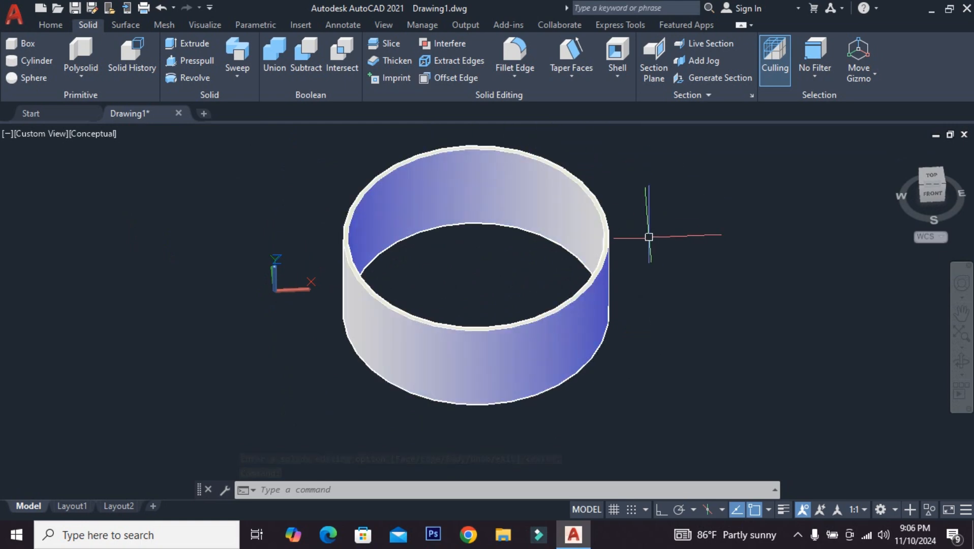
pyautogui.moveTo(646, 239); pyautogui.dragTo(637, 257, button='middle')
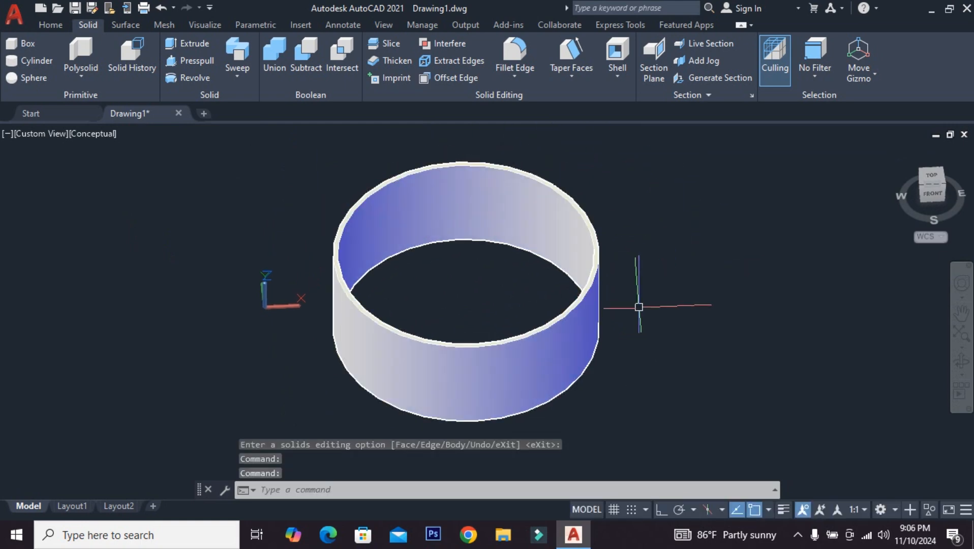